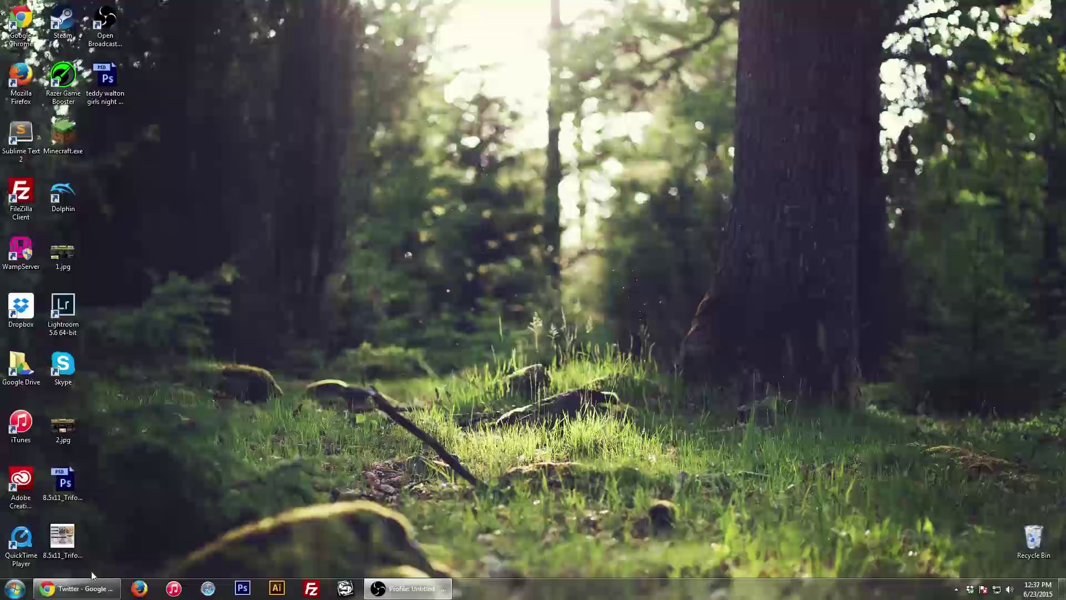
Go to martani.github.io/Twitter-Archive-Eraser/ in a new Chrome tab using the 'ar' address suggestion
{"action": "left_click", "coordinate": [78, 588]}
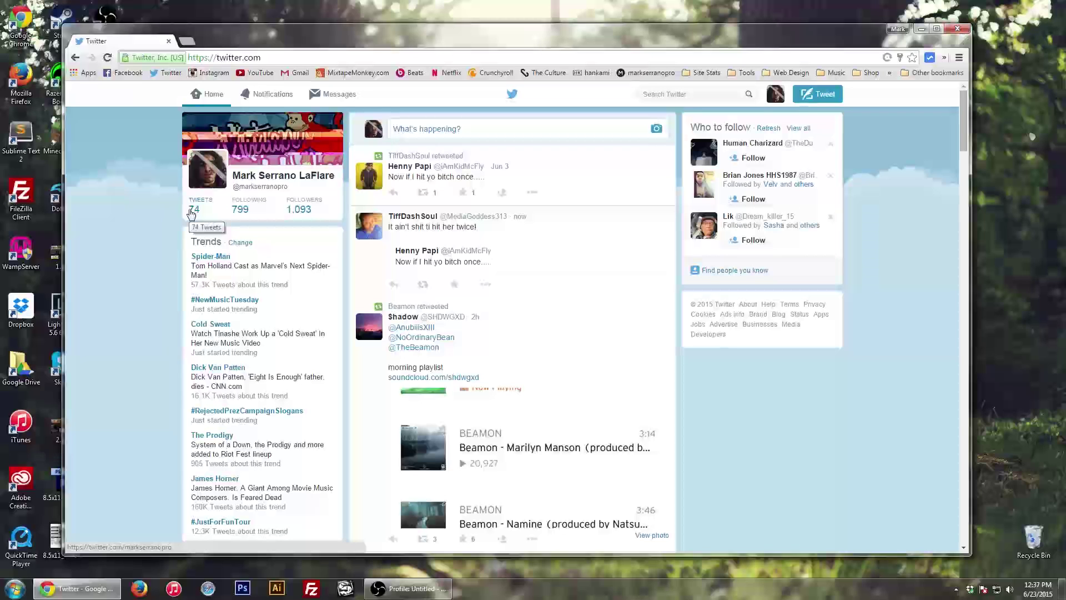
{"action": "left_click", "coordinate": [188, 42]}
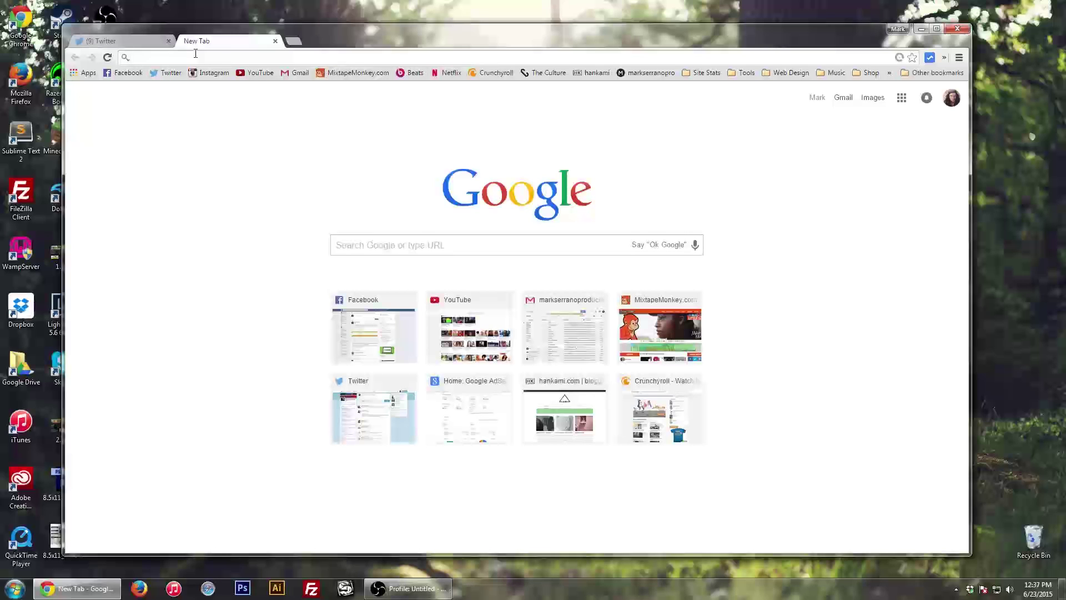
{"action": "type", "text": "ar"}
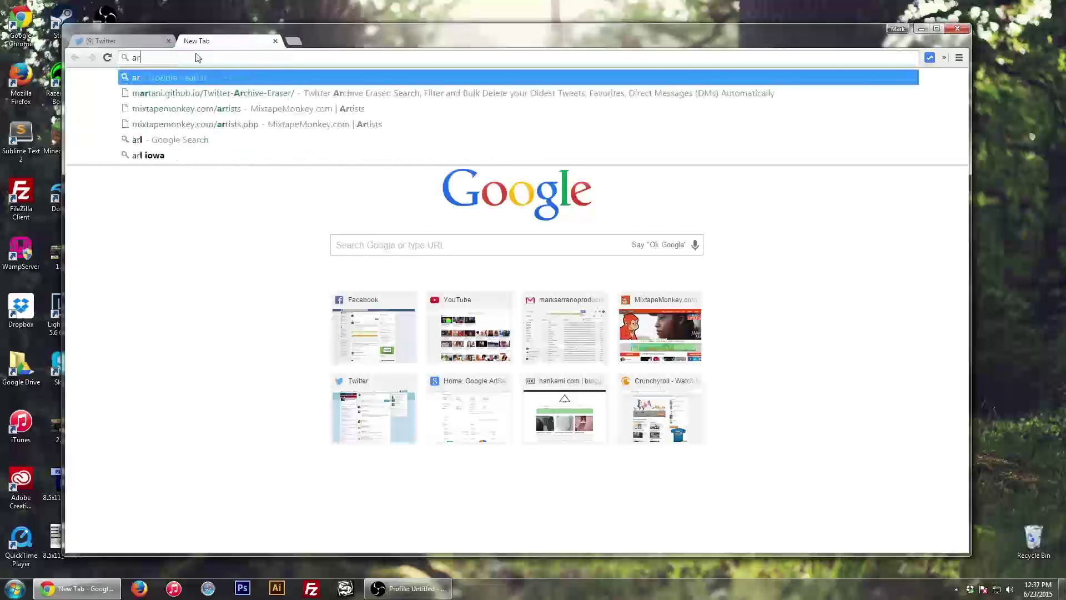
{"action": "key", "text": "Down"}
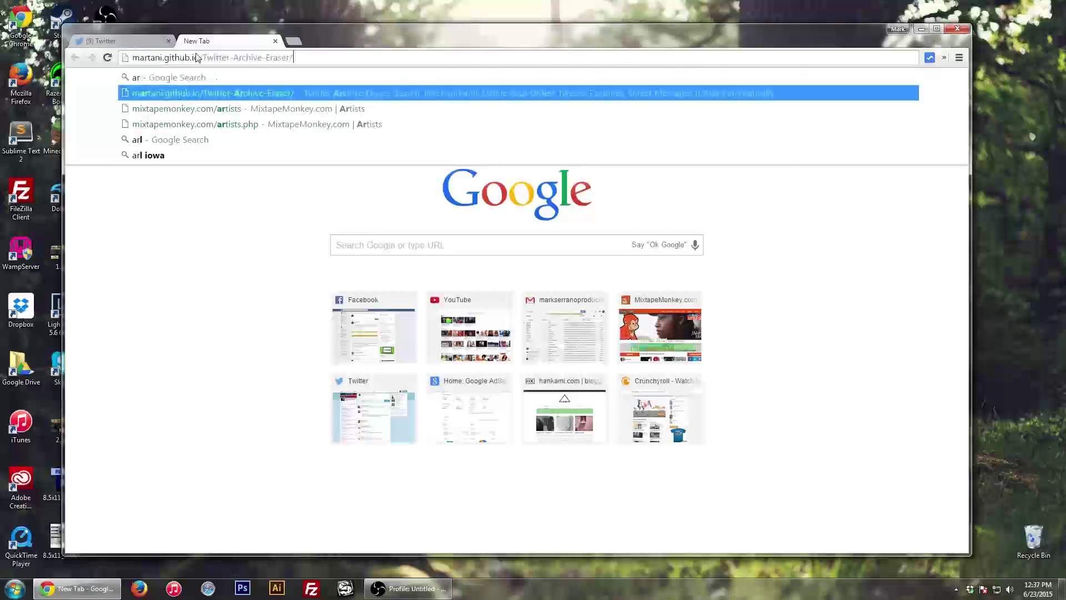
{"action": "key", "text": "Return"}
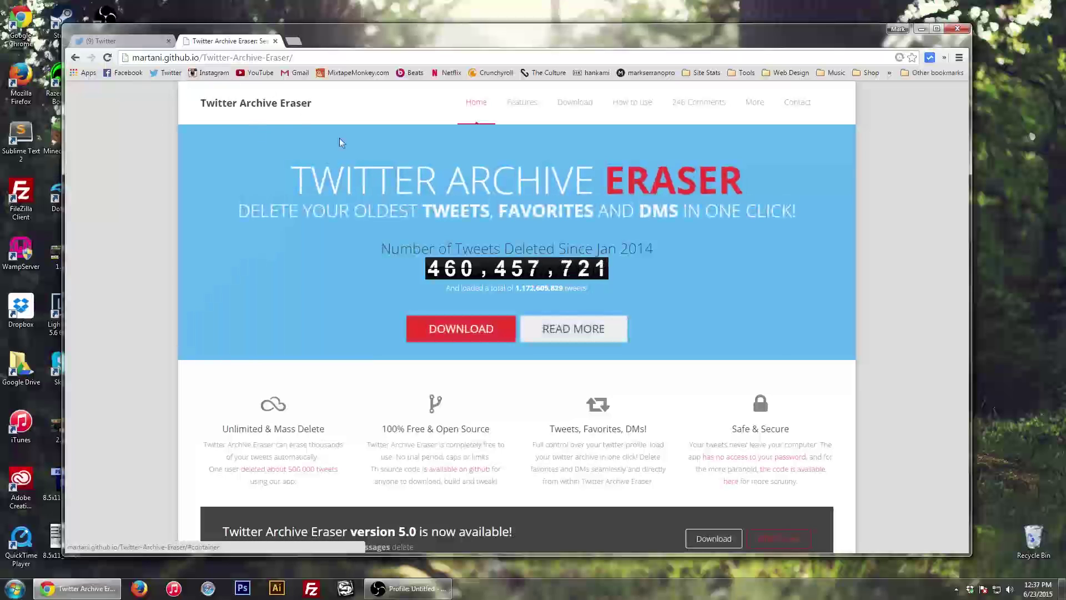
Download the Portable Standalone Version (v5.0) zip from the Downloads section and show it in its folder
{"action": "left_click", "coordinate": [577, 115]}
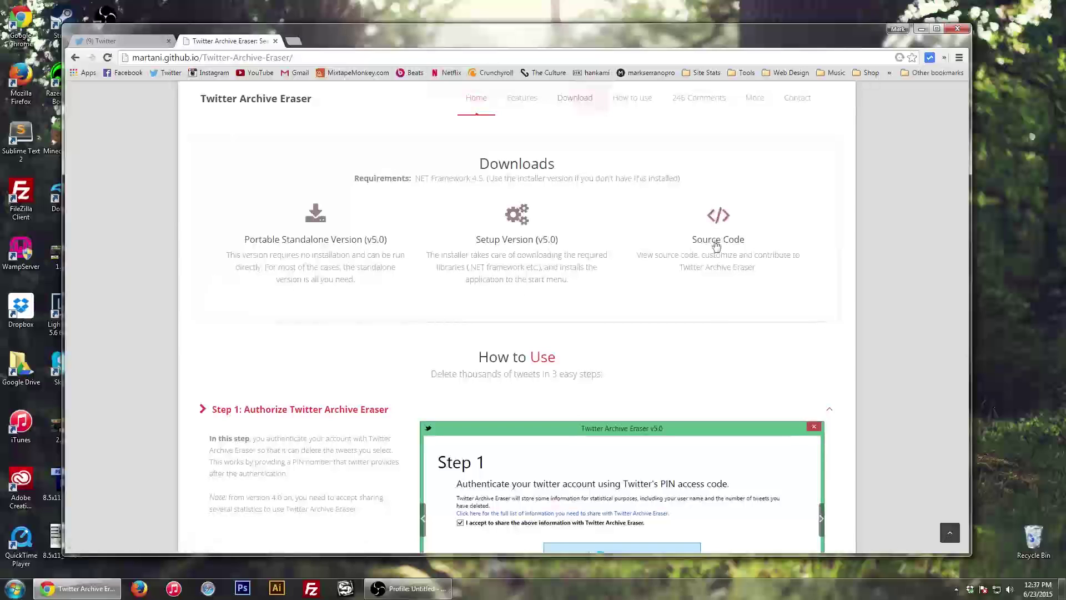
{"action": "left_click", "coordinate": [312, 221]}
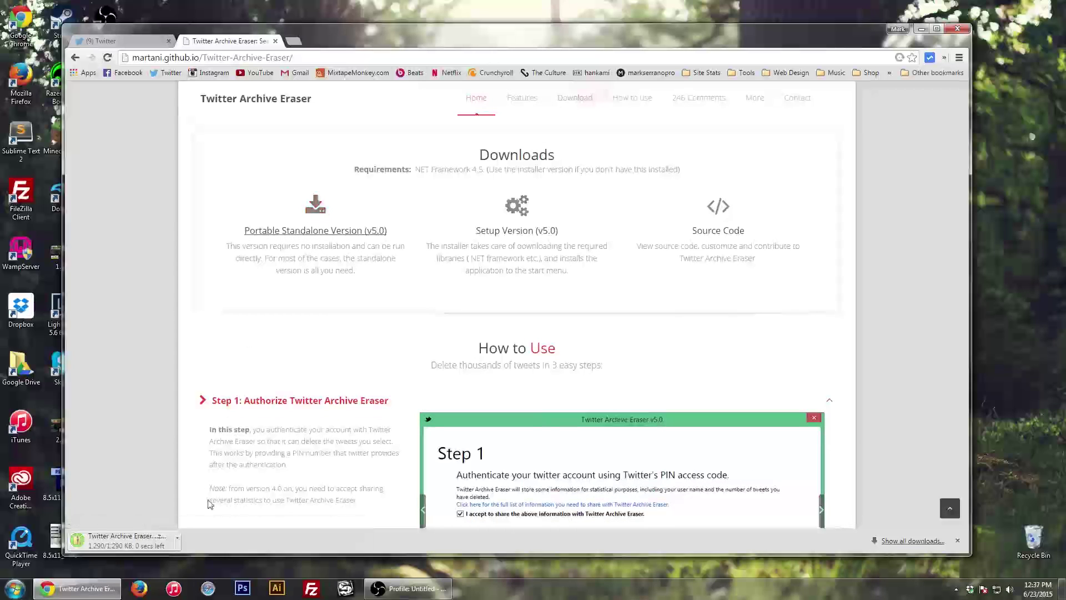
{"action": "left_click", "coordinate": [179, 545]}
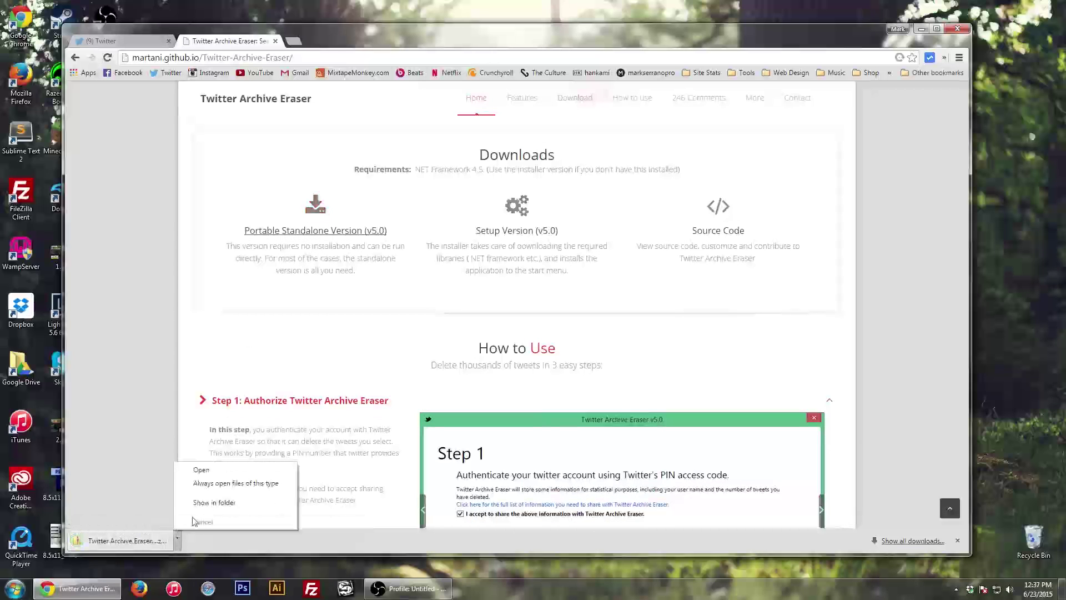
{"action": "left_click", "coordinate": [208, 502]}
{"action": "right_click", "coordinate": [469, 122]}
Extract the zip to the suggested Twitter Archive Eraser (2) folder and launch Twitter Archive Eraser.exe
{"action": "left_click", "coordinate": [504, 170]}
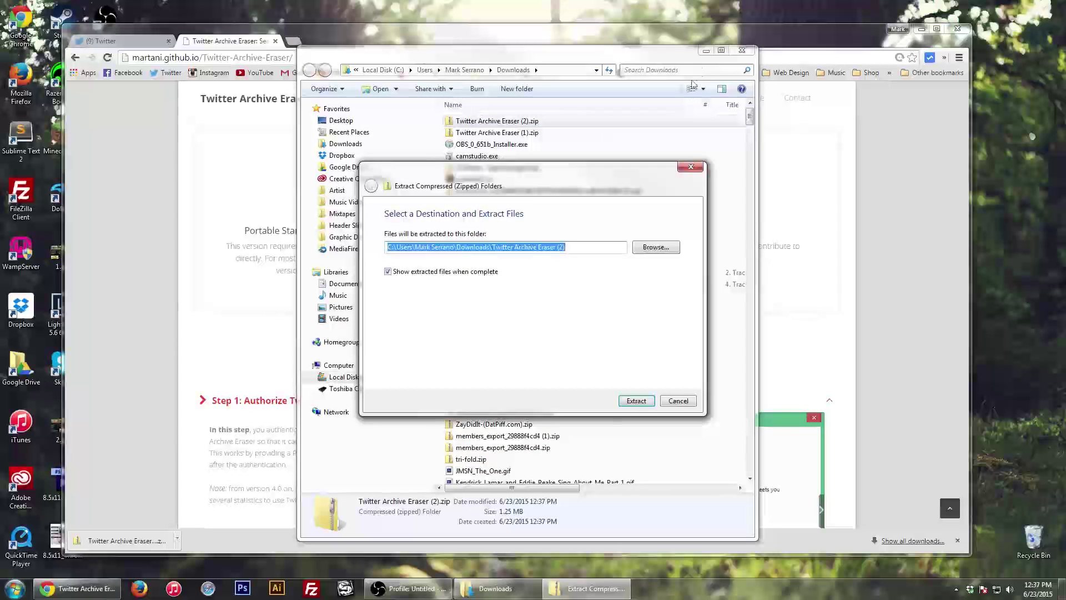
{"action": "left_click", "coordinate": [634, 398]}
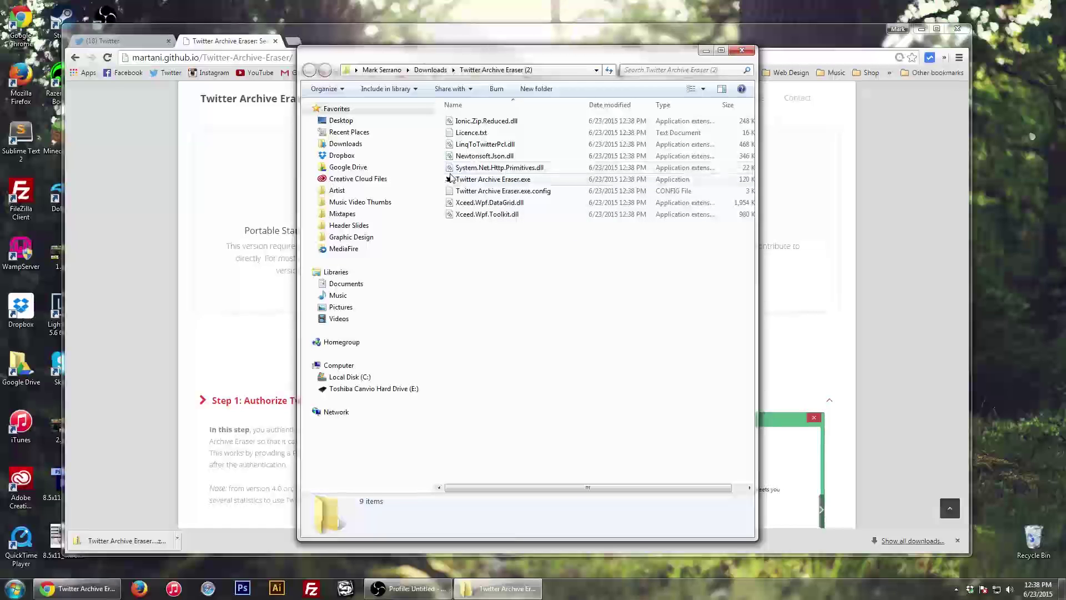
{"action": "double_click", "coordinate": [467, 180]}
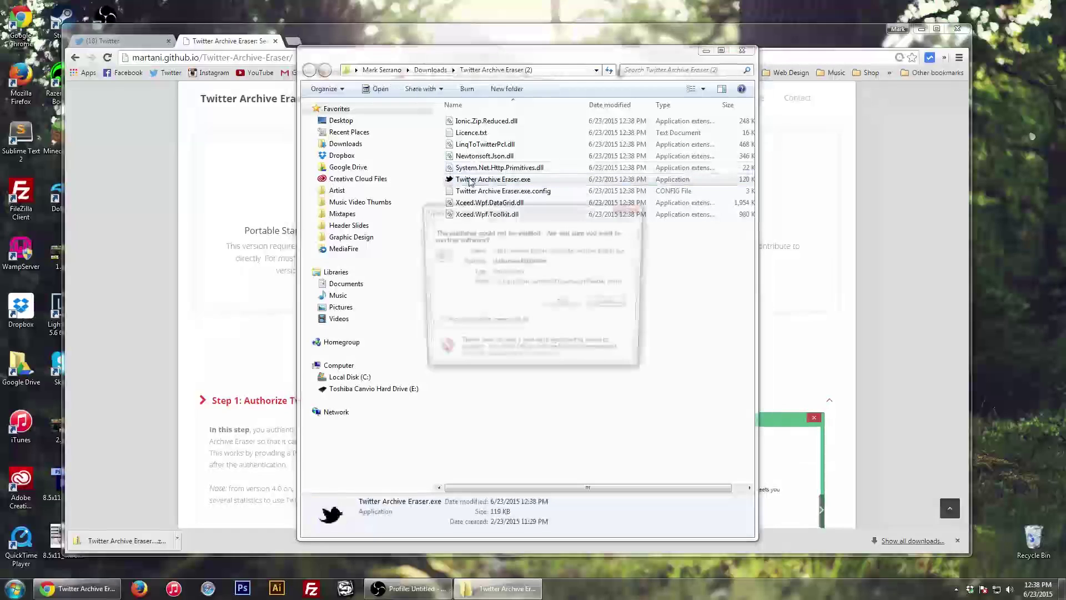
Allow the program past the security warning, accept the information-sharing terms, and sign in
{"action": "left_click", "coordinate": [552, 306]}
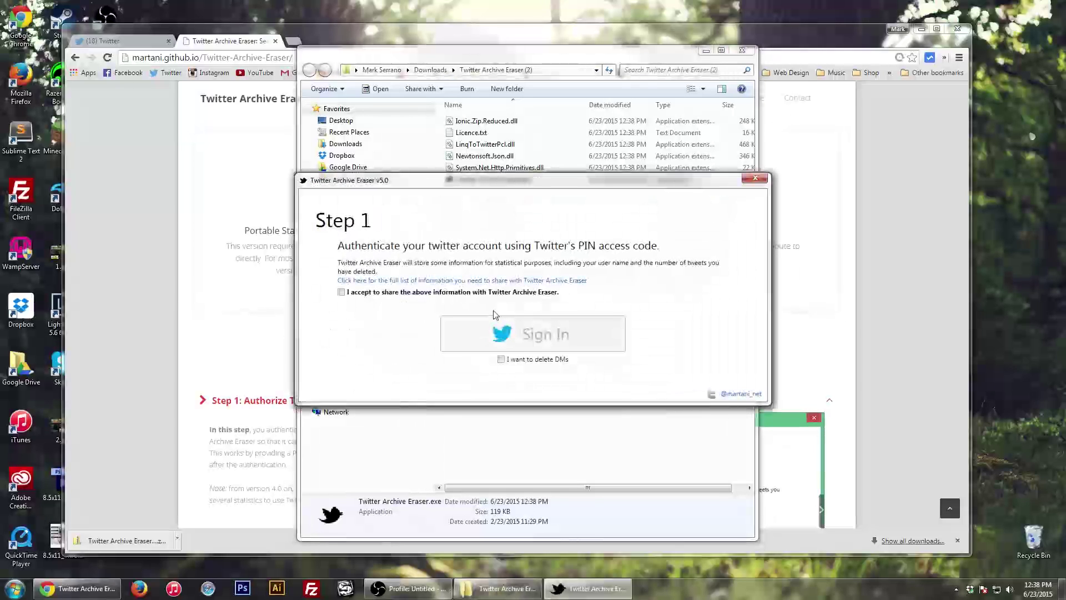
{"action": "left_click", "coordinate": [409, 292]}
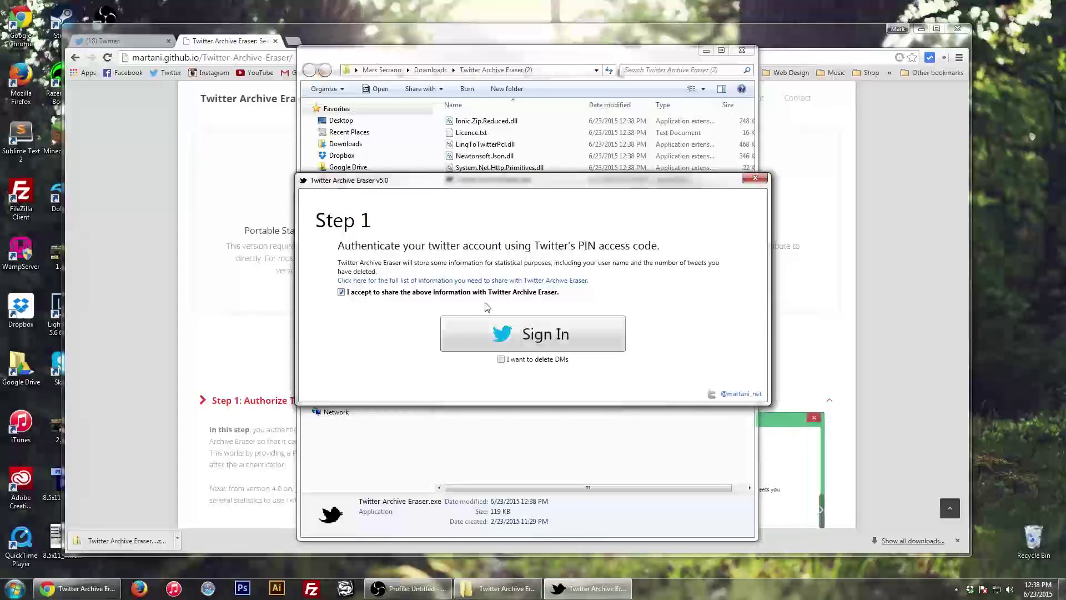
{"action": "left_click", "coordinate": [507, 328]}
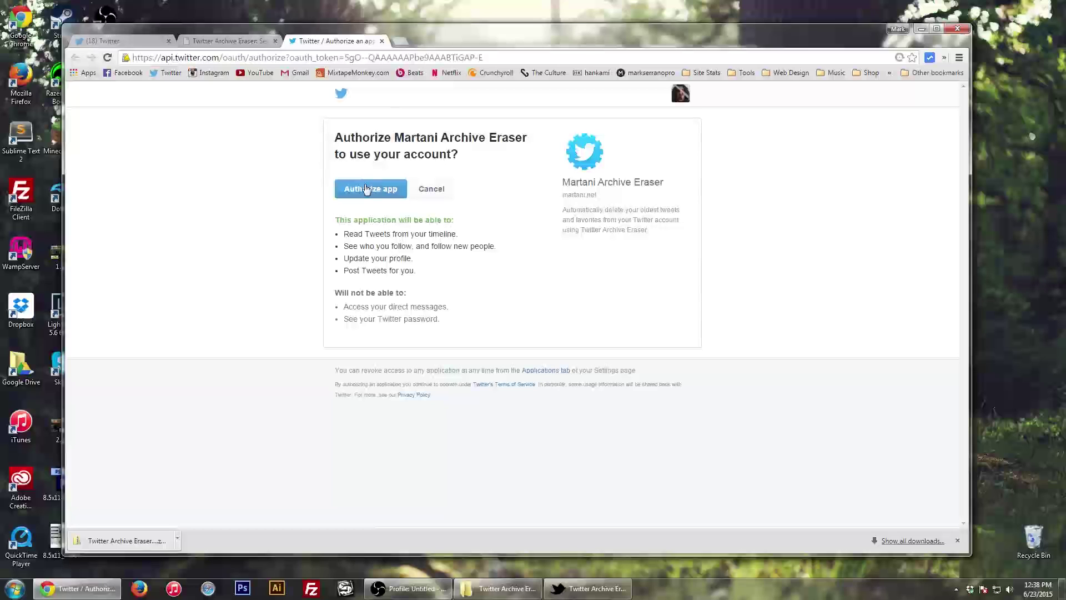
Authorize Martani Archive Eraser, copy the displayed access PIN, and return to the eraser
{"action": "left_click", "coordinate": [367, 189]}
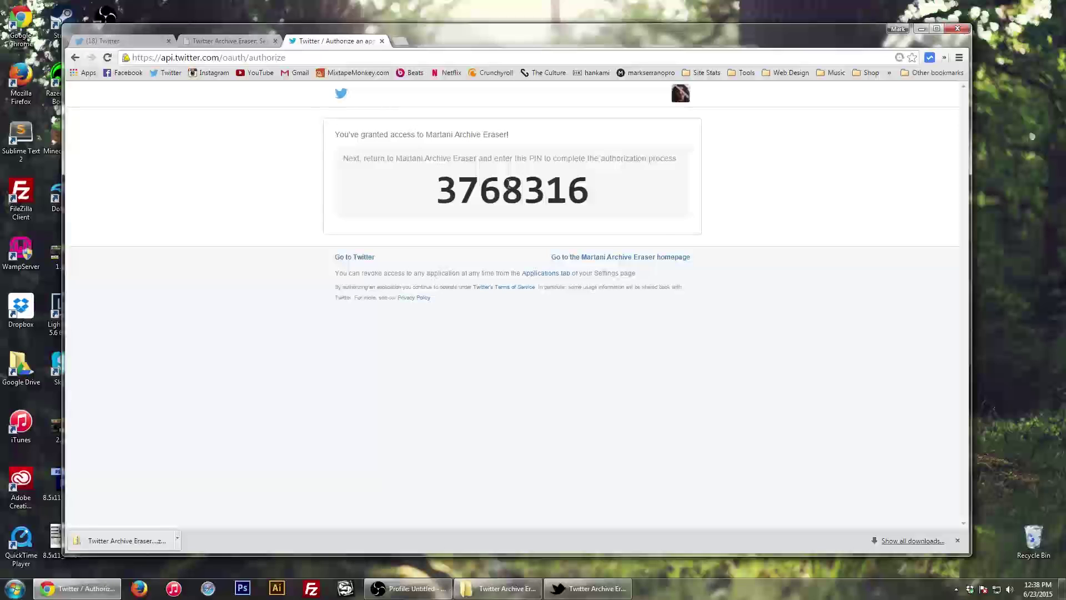
{"action": "double_click", "coordinate": [508, 184]}
{"action": "right_click", "coordinate": [509, 186]}
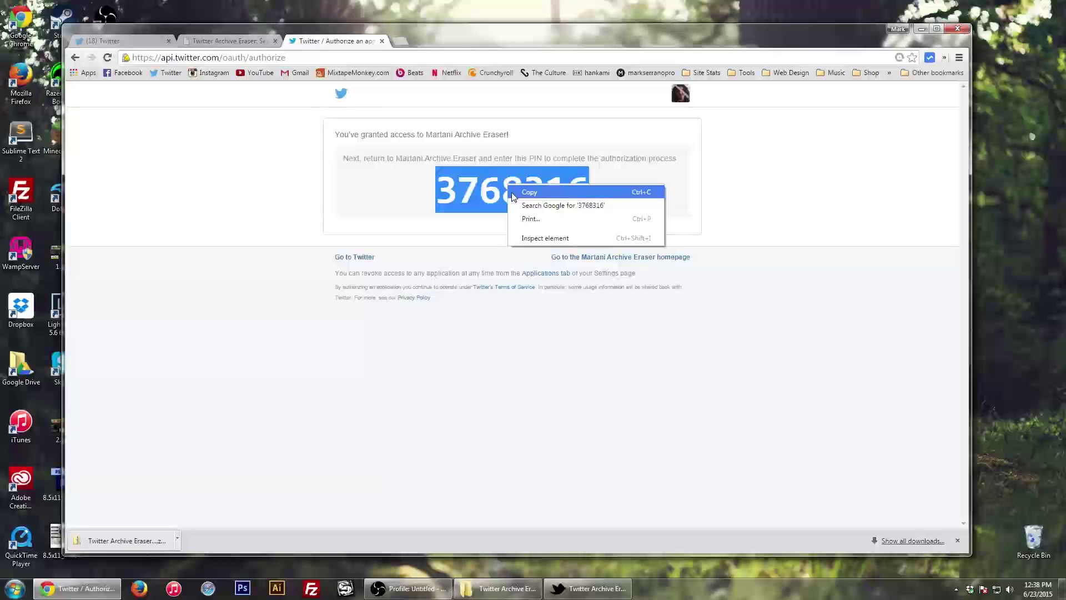
{"action": "left_click", "coordinate": [529, 192]}
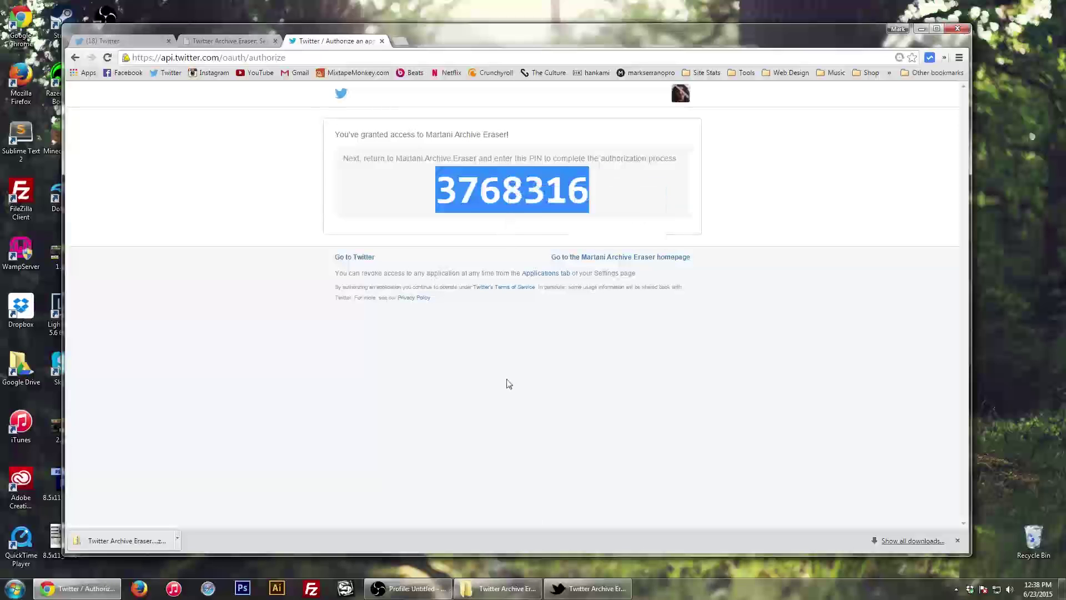
{"action": "left_click", "coordinate": [551, 583]}
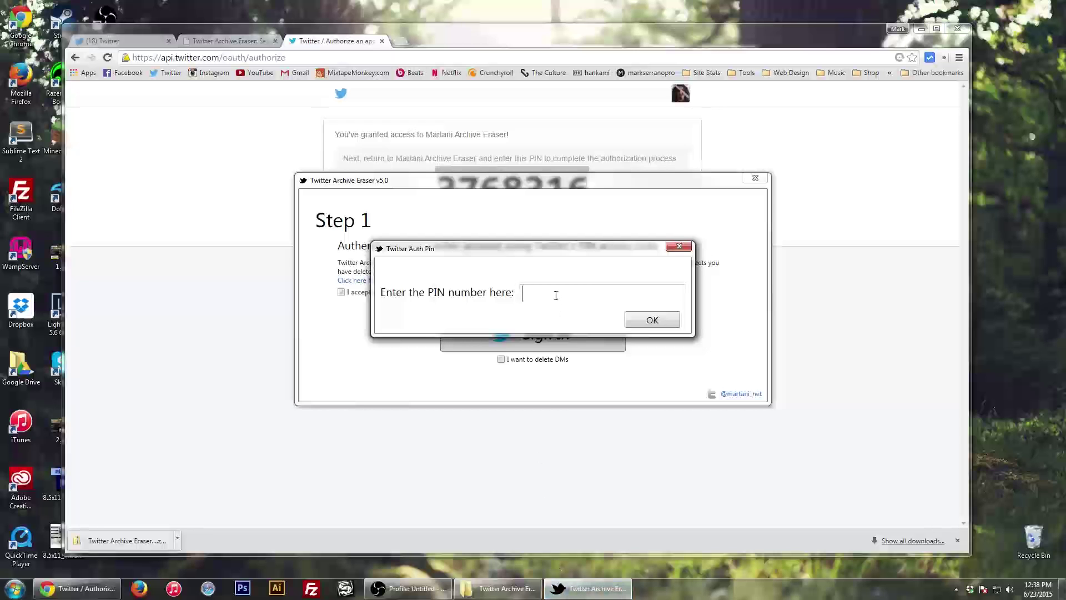
Paste the copied PIN to complete sign-in, then choose Delete Tweets
{"action": "right_click", "coordinate": [556, 295]}
{"action": "left_click", "coordinate": [581, 329]}
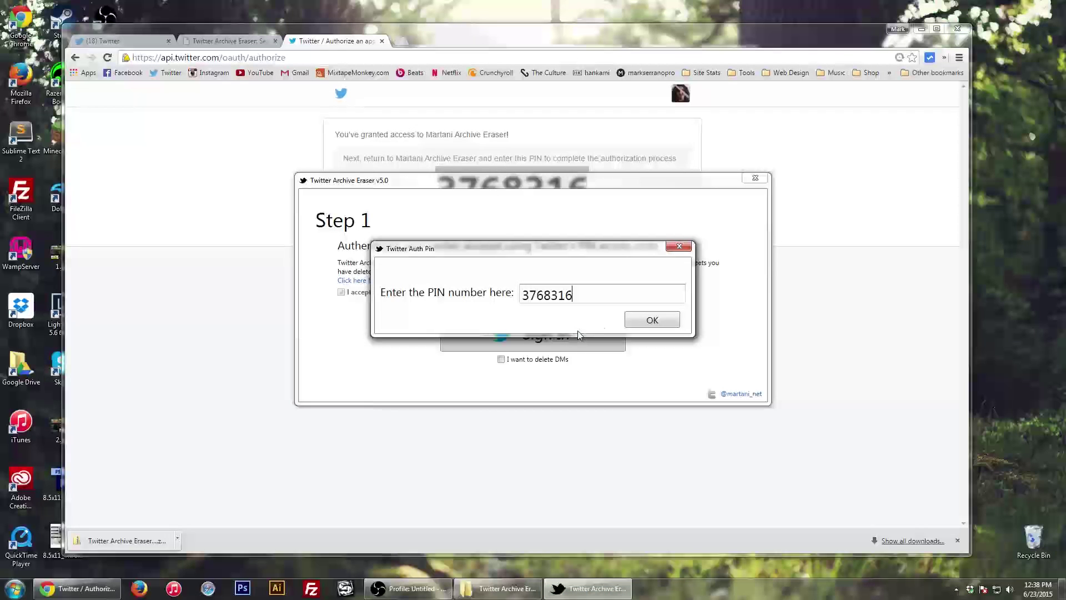
{"action": "left_click", "coordinate": [644, 321]}
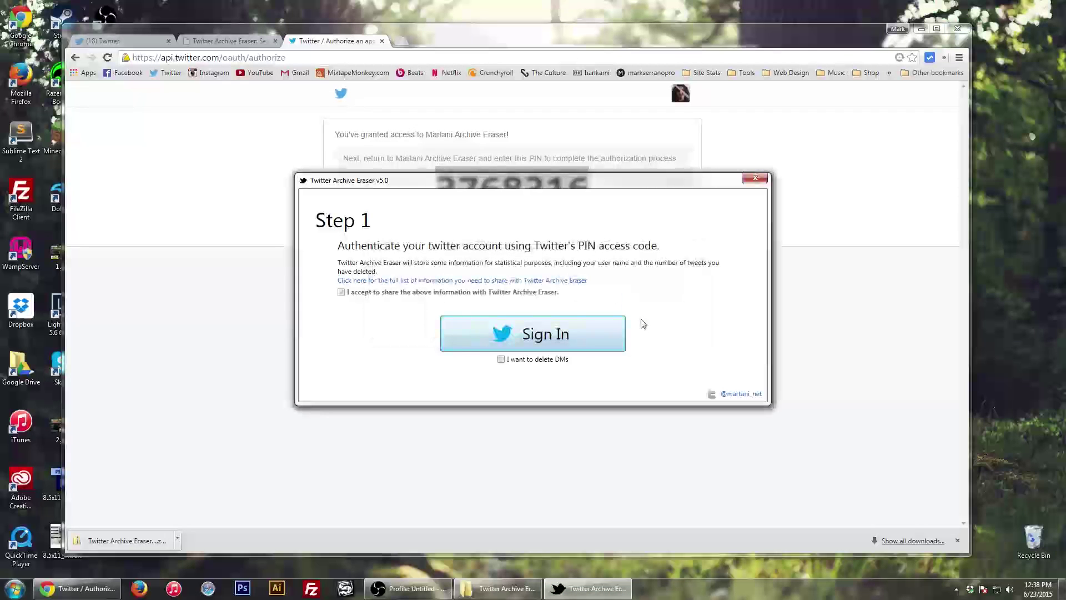
{"action": "left_click", "coordinate": [533, 337]}
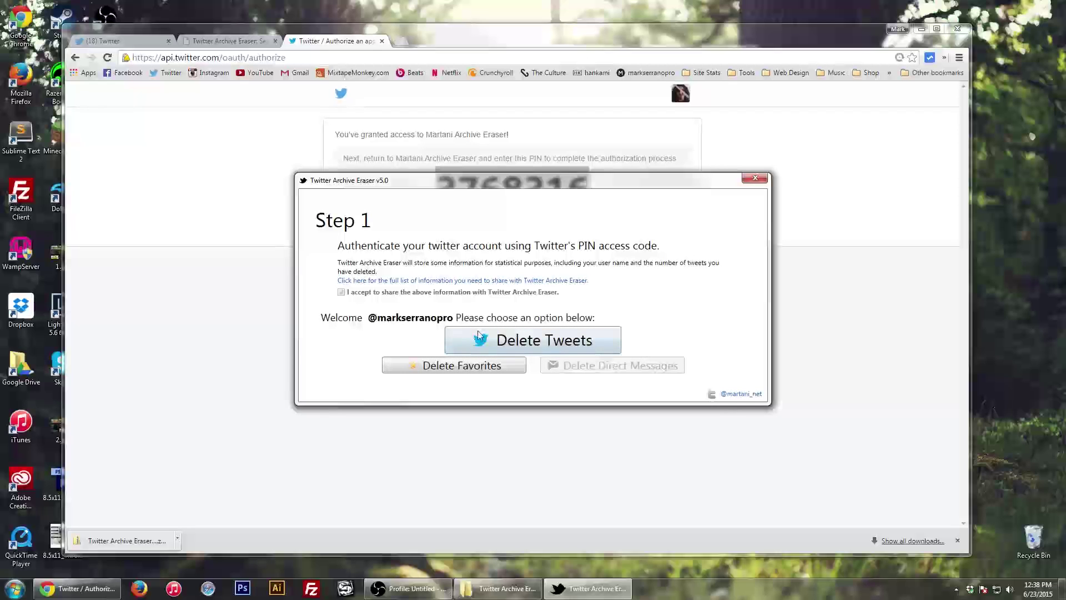
{"action": "left_click", "coordinate": [557, 339]}
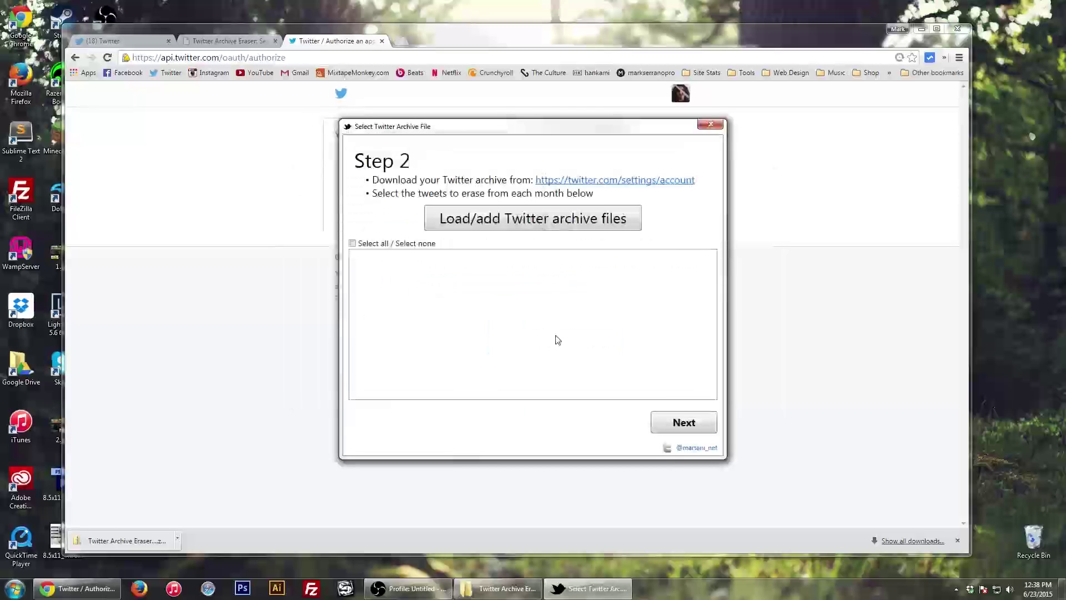
Resend the Twitter archive download email from the Your Twitter archive section of account settings
{"action": "left_click", "coordinate": [602, 185]}
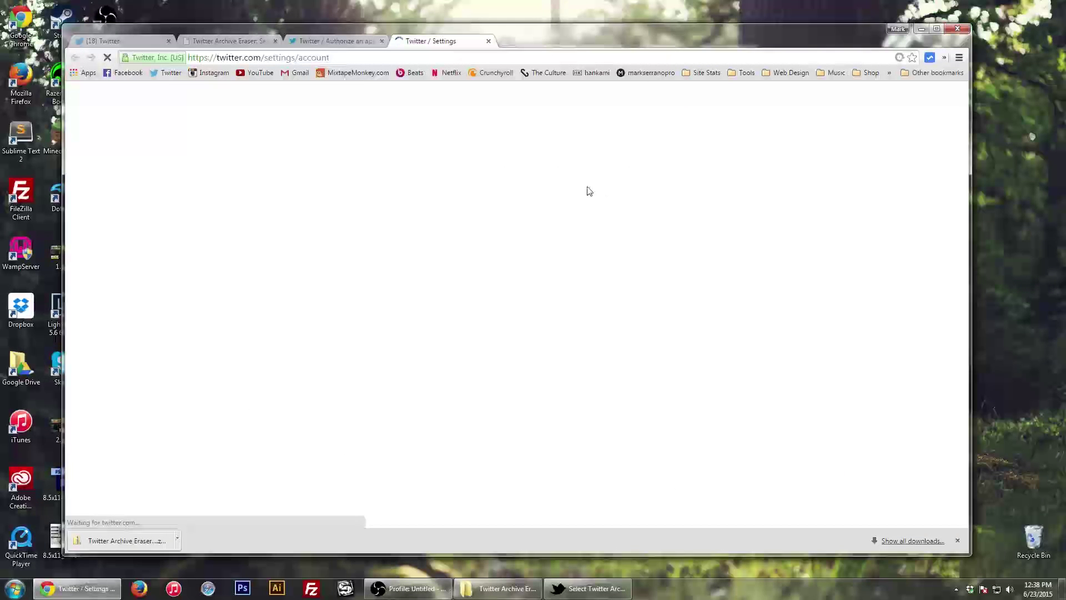
{"action": "scroll", "coordinate": [494, 256], "scroll_direction": "down", "scroll_amount": 1}
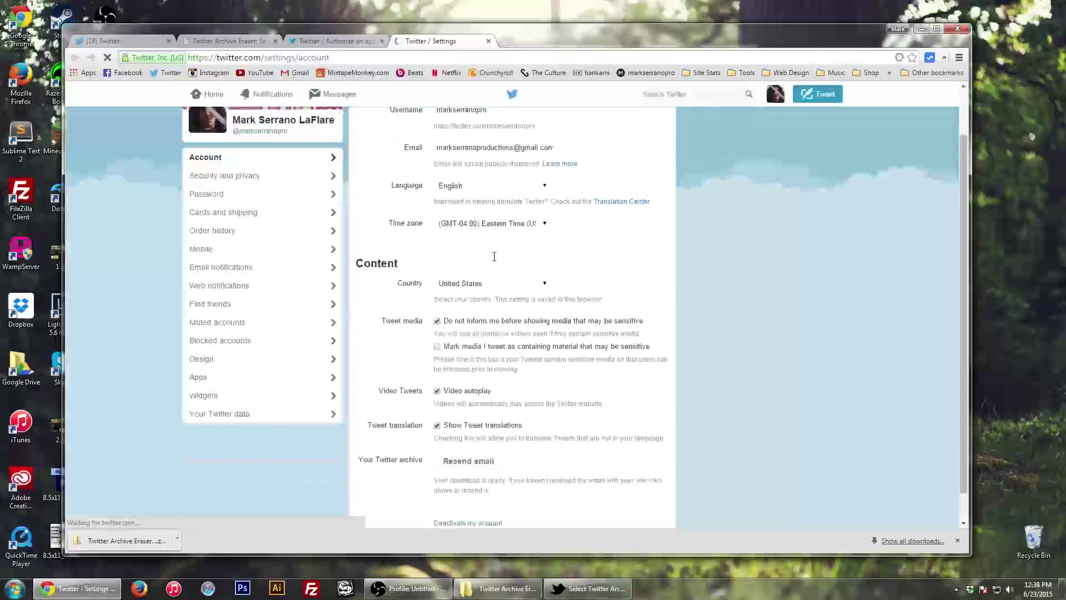
{"action": "scroll", "coordinate": [494, 257], "scroll_direction": "down", "scroll_amount": 1}
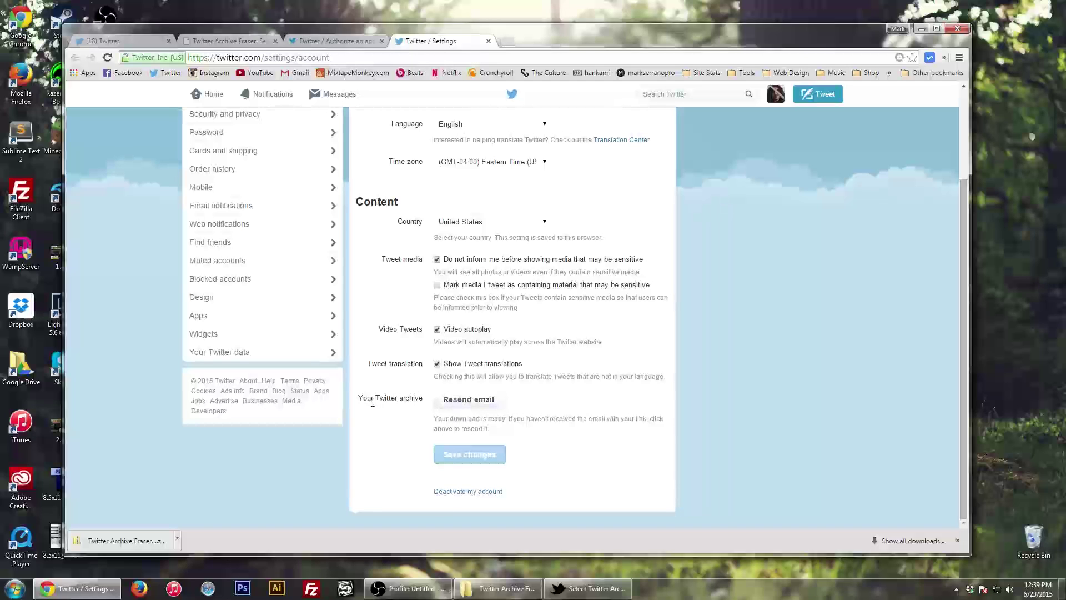
{"action": "left_click_drag", "start_coordinate": [402, 400], "coordinate": [357, 399]}
{"action": "left_click", "coordinate": [444, 399]}
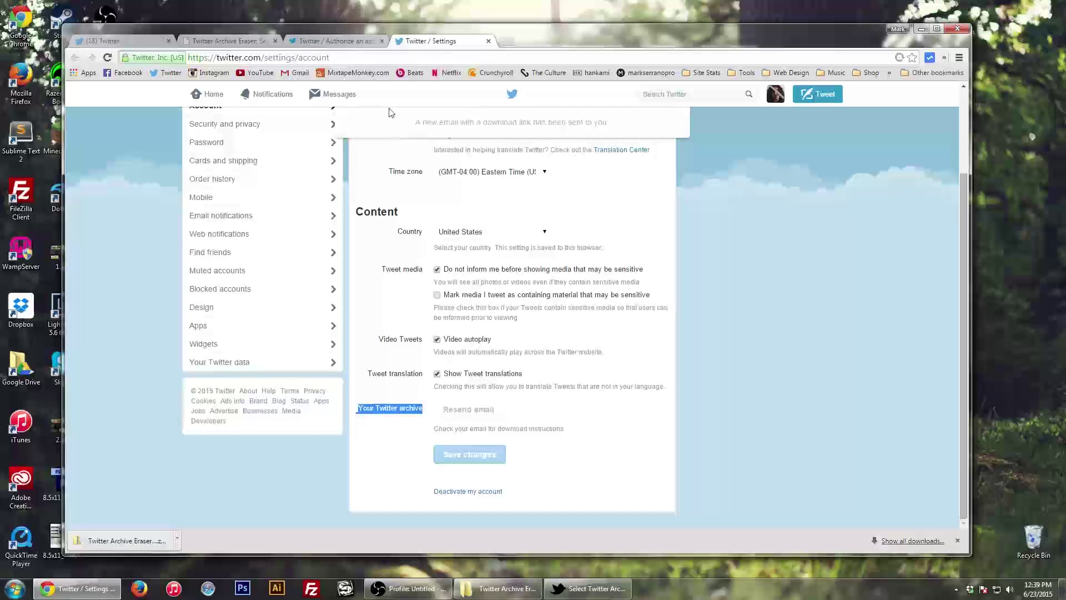
Open Twitter's archive-ready email under Gmail's Social tab and follow its Go now link
{"action": "middle_click", "coordinate": [300, 73]}
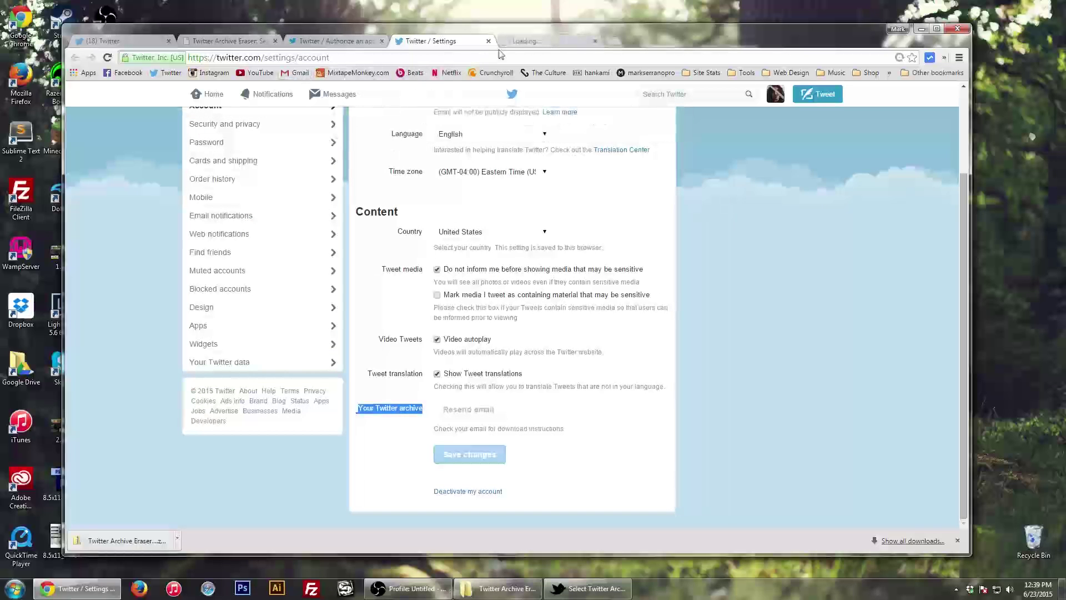
{"action": "left_click", "coordinate": [522, 41]}
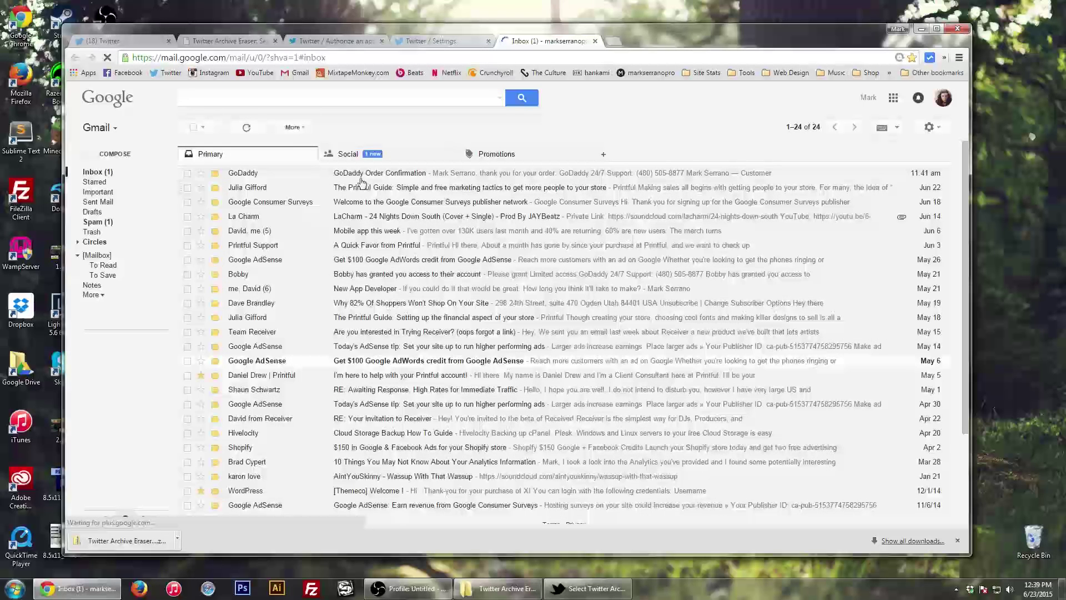
{"action": "left_click", "coordinate": [376, 161]}
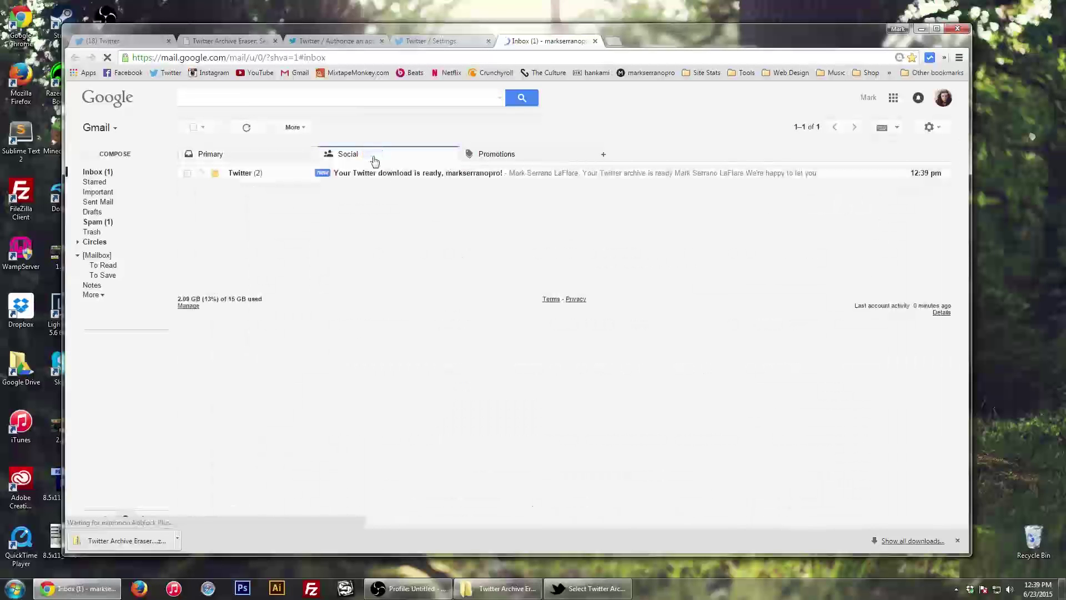
{"action": "left_click", "coordinate": [341, 175]}
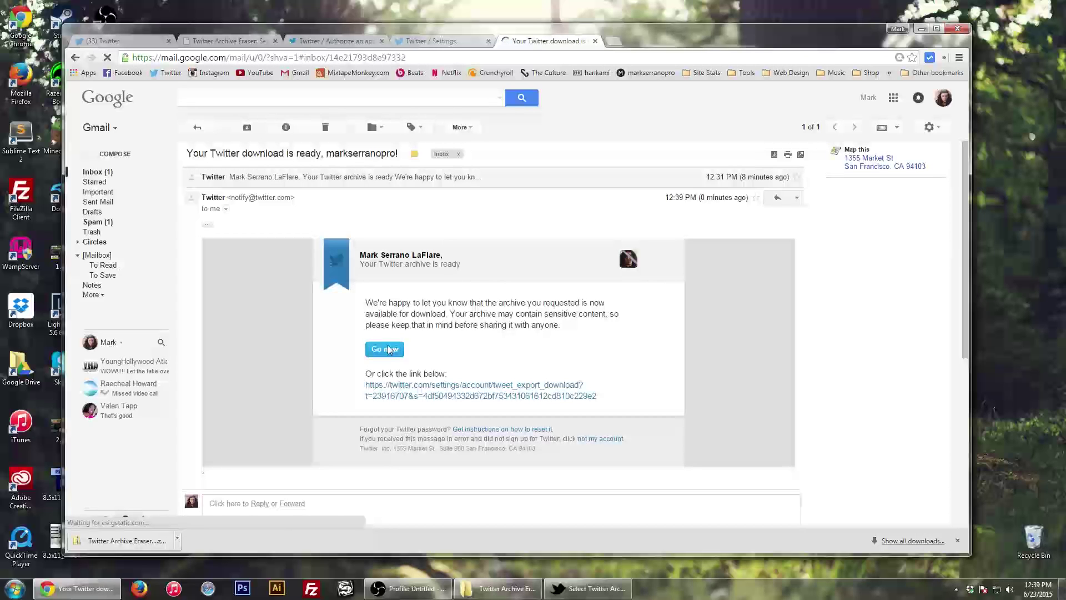
{"action": "left_click", "coordinate": [389, 349]}
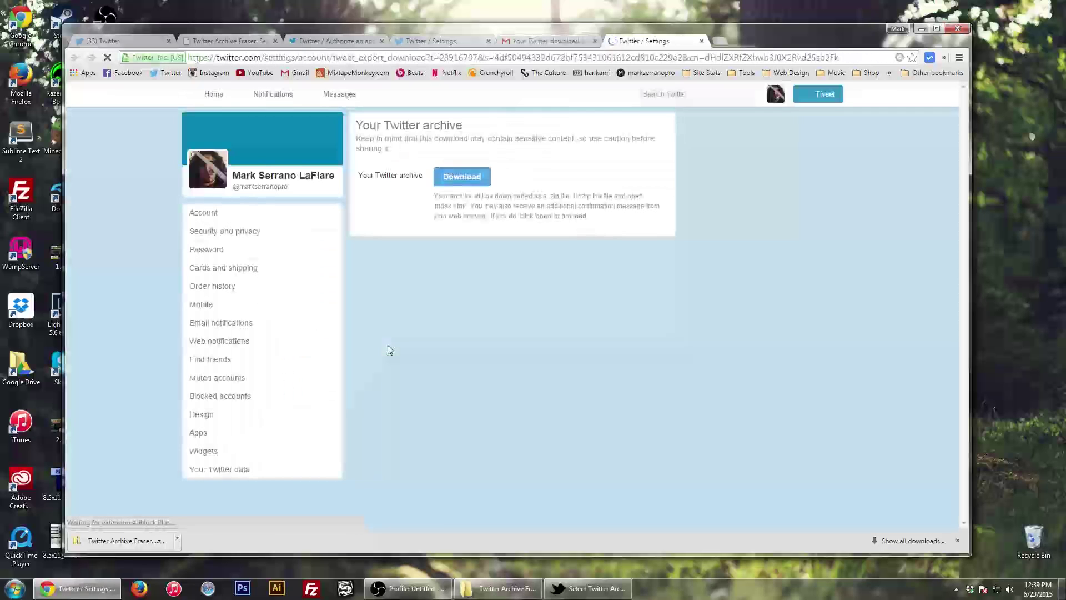
Download the 3.7 MB Twitter archive zip from the Your Twitter archive page
{"action": "left_click", "coordinate": [458, 181]}
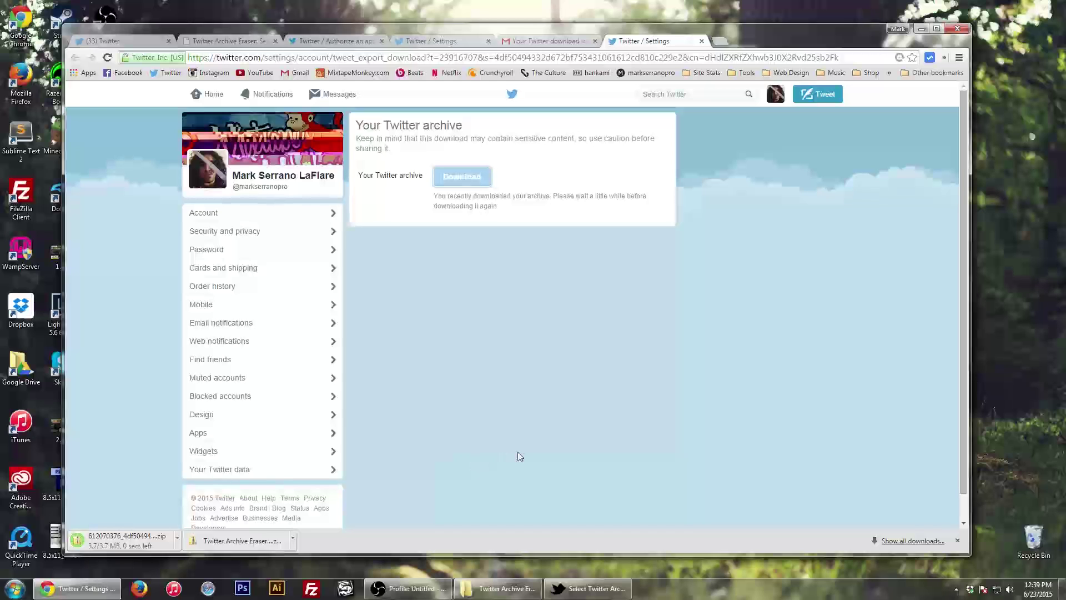
Load the newest downloaded archive .zip from Downloads into Twitter Archive Eraser
{"action": "left_click", "coordinate": [579, 594]}
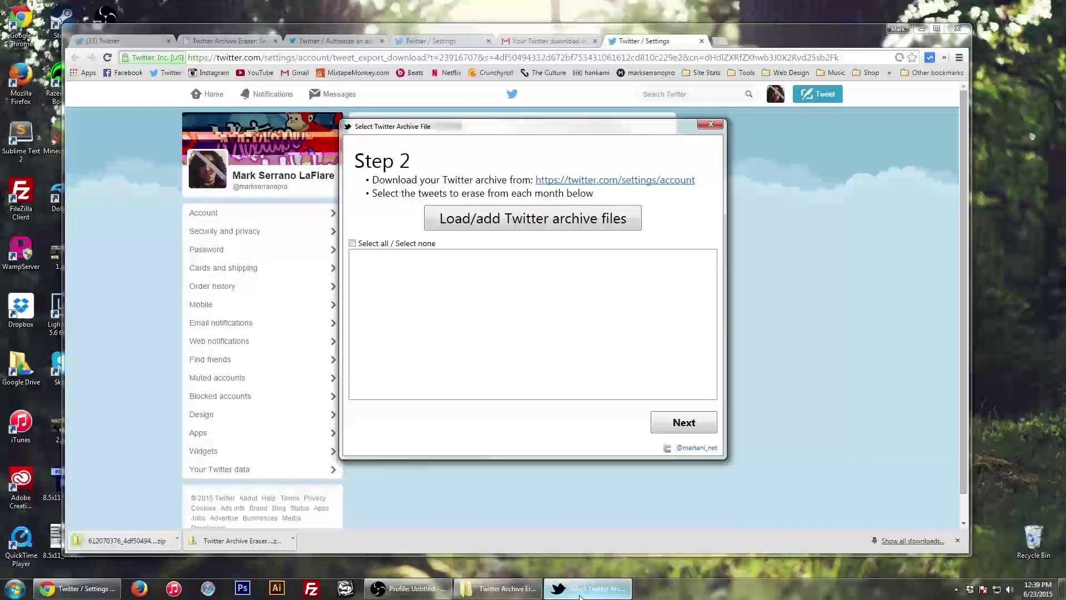
{"action": "left_click", "coordinate": [507, 228]}
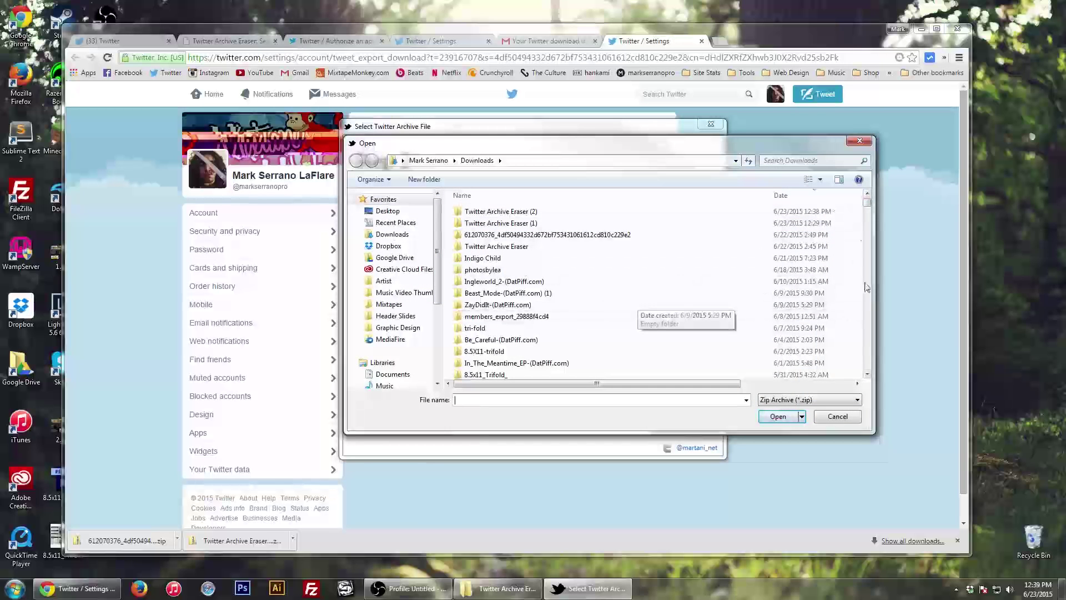
{"action": "scroll", "coordinate": [867, 374], "scroll_direction": "down", "scroll_amount": 5}
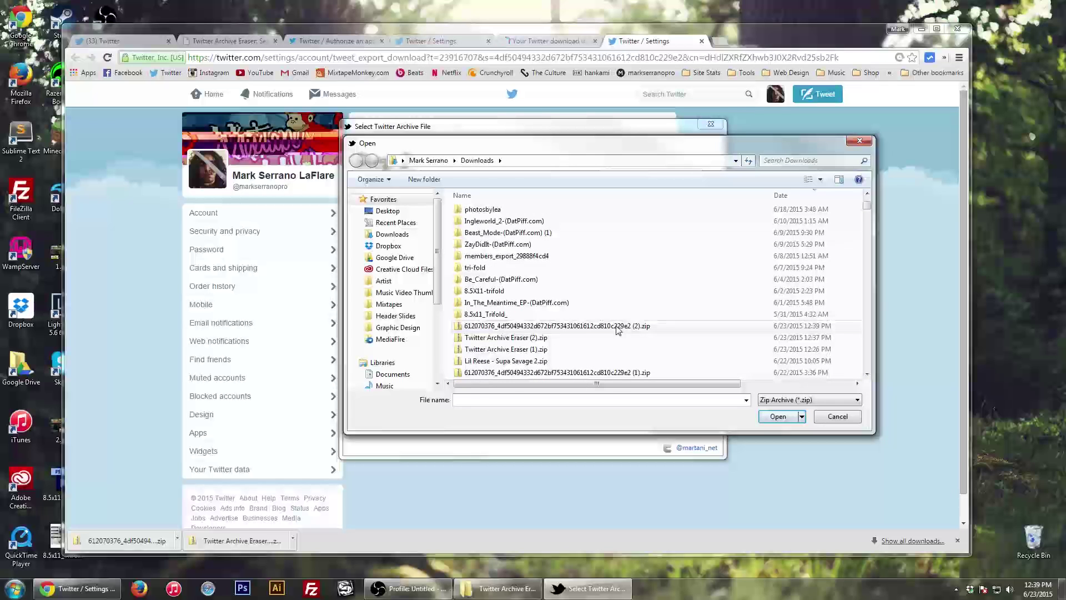
{"action": "left_click", "coordinate": [583, 327]}
{"action": "left_click", "coordinate": [776, 421]}
Select only 2015 June for erasing and continue to the list of 464 tweets
{"action": "scroll", "coordinate": [544, 341], "scroll_direction": "down", "scroll_amount": 5}
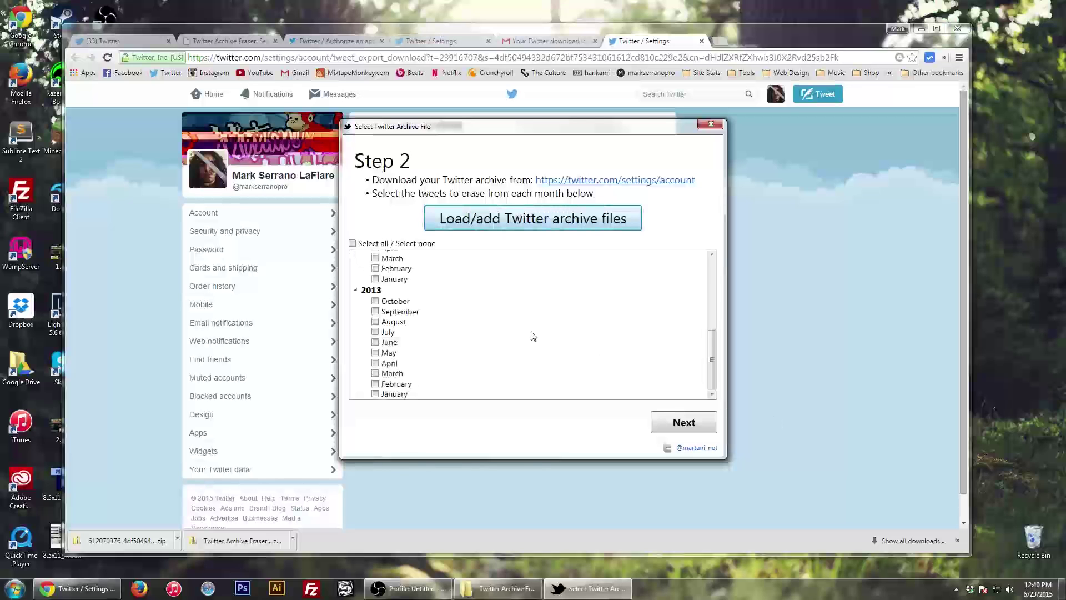
{"action": "left_click_drag", "start_coordinate": [712, 361], "coordinate": [696, 265]}
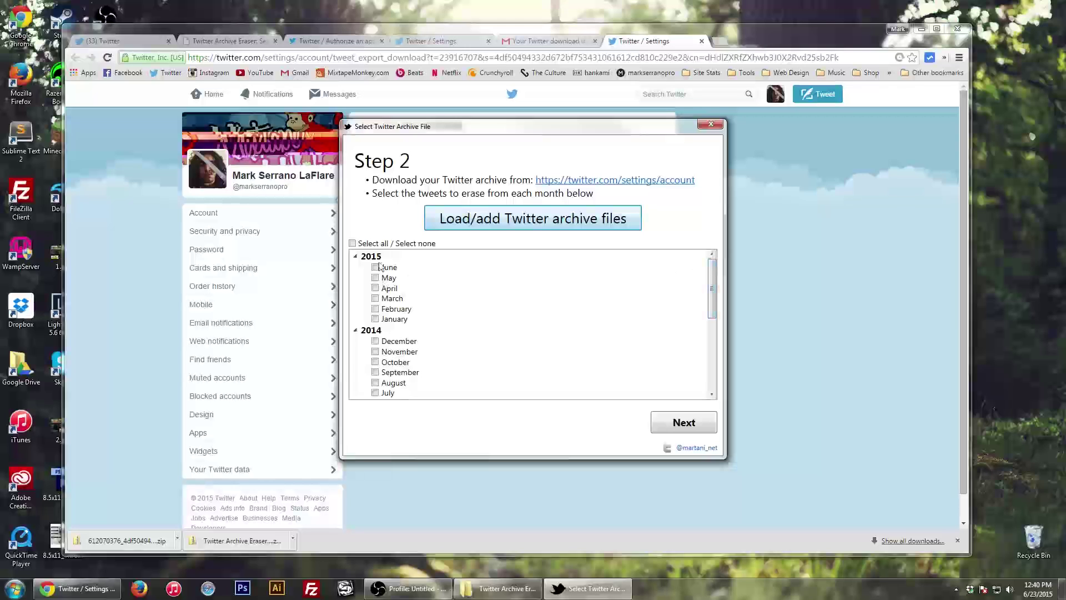
{"action": "left_click", "coordinate": [352, 244]}
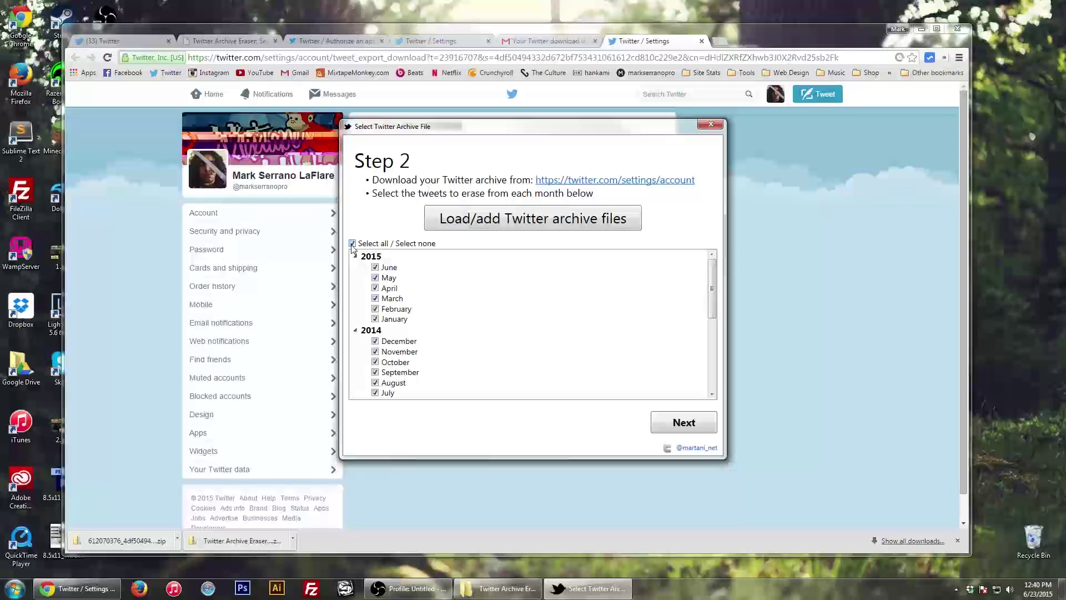
{"action": "left_click", "coordinate": [376, 269]}
{"action": "left_click", "coordinate": [668, 430]}
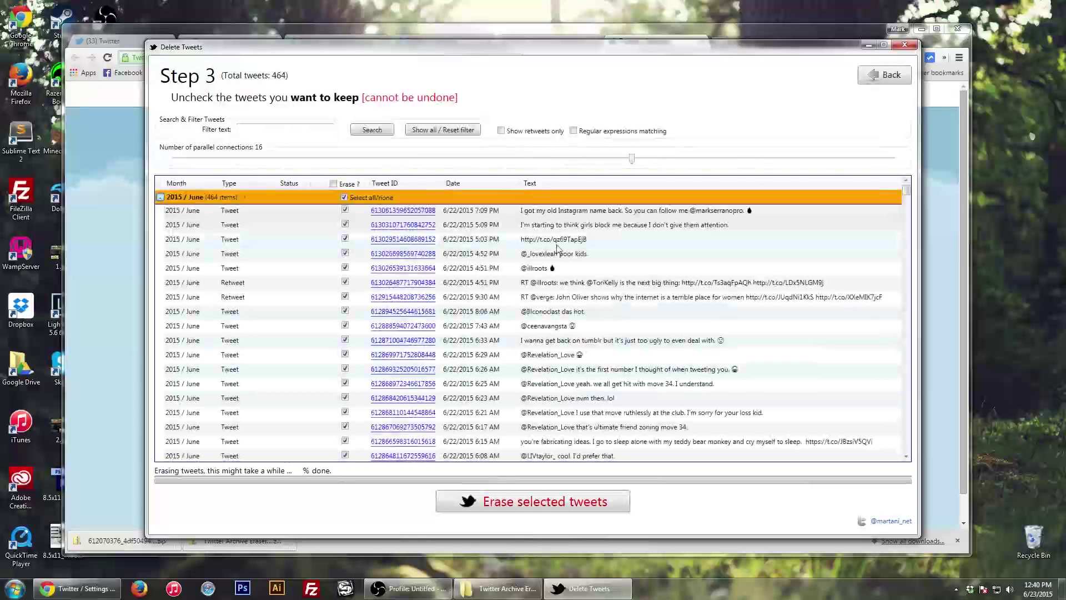
Review the 464 June 2015 tweets, keep every one marked for erasing, and start the erase
{"action": "scroll", "coordinate": [533, 264], "scroll_direction": "down", "scroll_amount": 10}
{"action": "scroll", "coordinate": [530, 259], "scroll_direction": "down", "scroll_amount": 10}
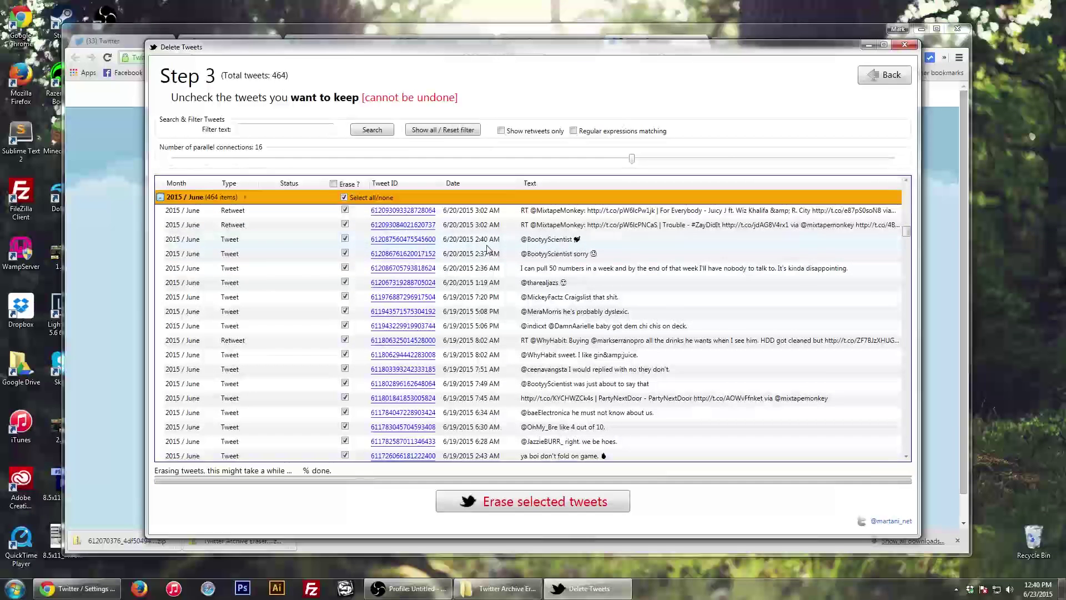
{"action": "scroll", "coordinate": [520, 376], "scroll_direction": "down", "scroll_amount": 15}
{"action": "scroll", "coordinate": [522, 374], "scroll_direction": "up", "scroll_amount": 15}
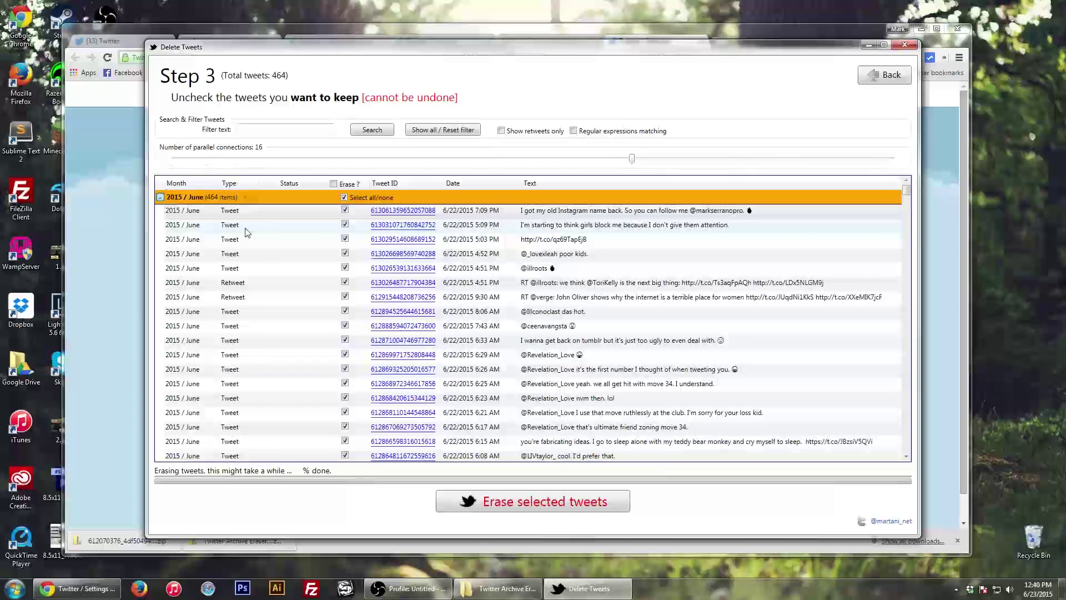
{"action": "left_click", "coordinate": [344, 224]}
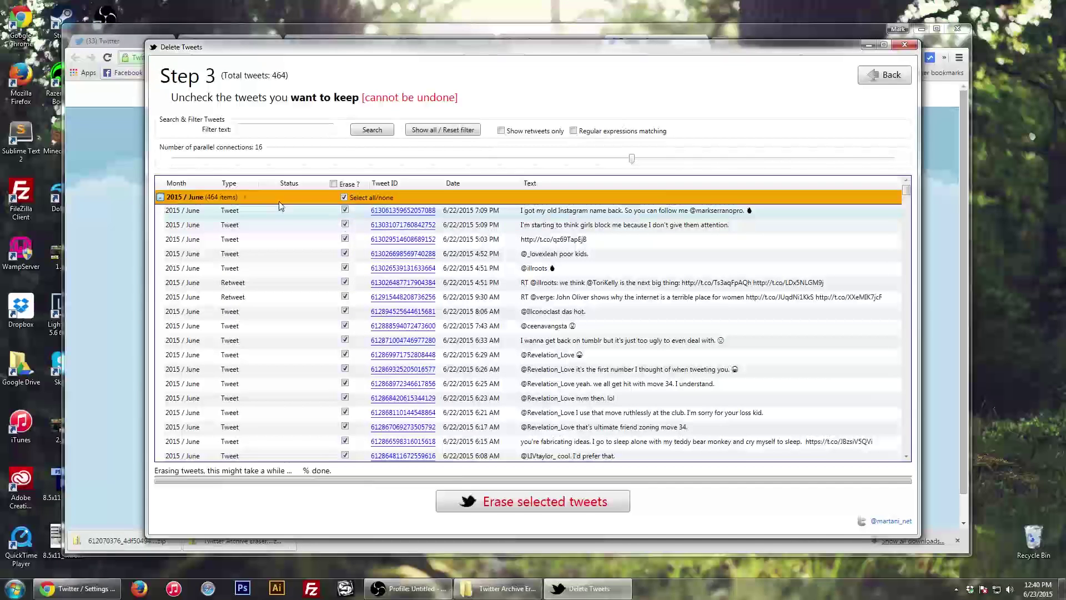
{"action": "left_click", "coordinate": [346, 225]}
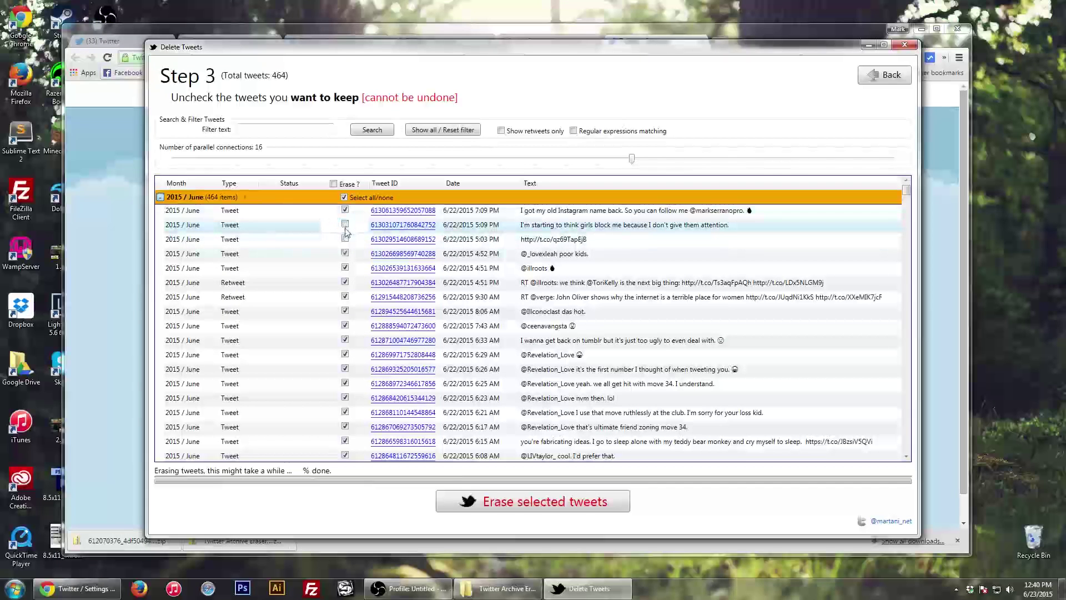
{"action": "left_click", "coordinate": [345, 224]}
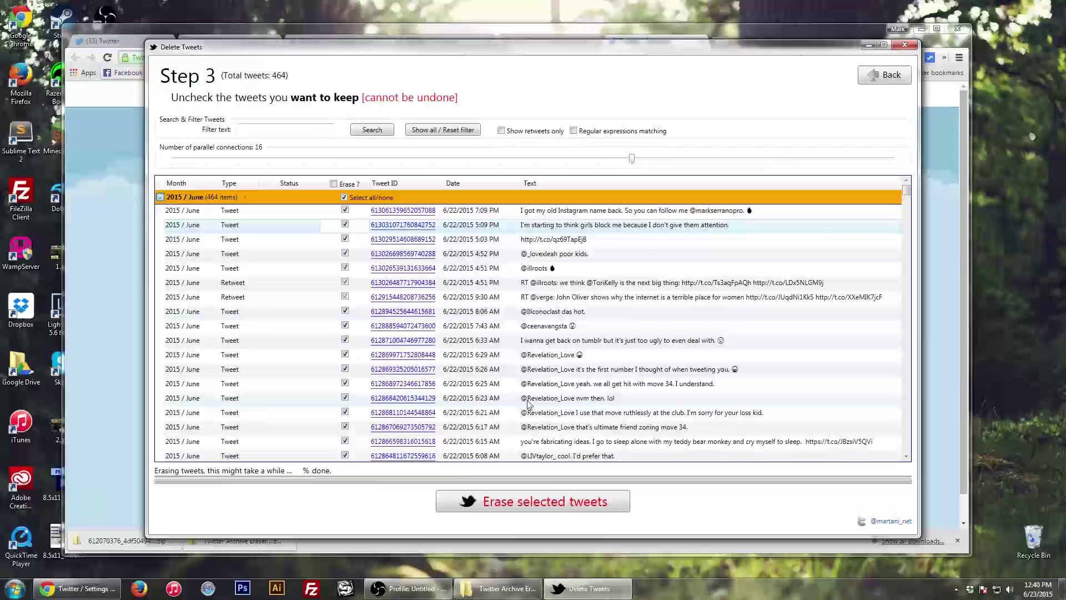
{"action": "left_click", "coordinate": [554, 503]}
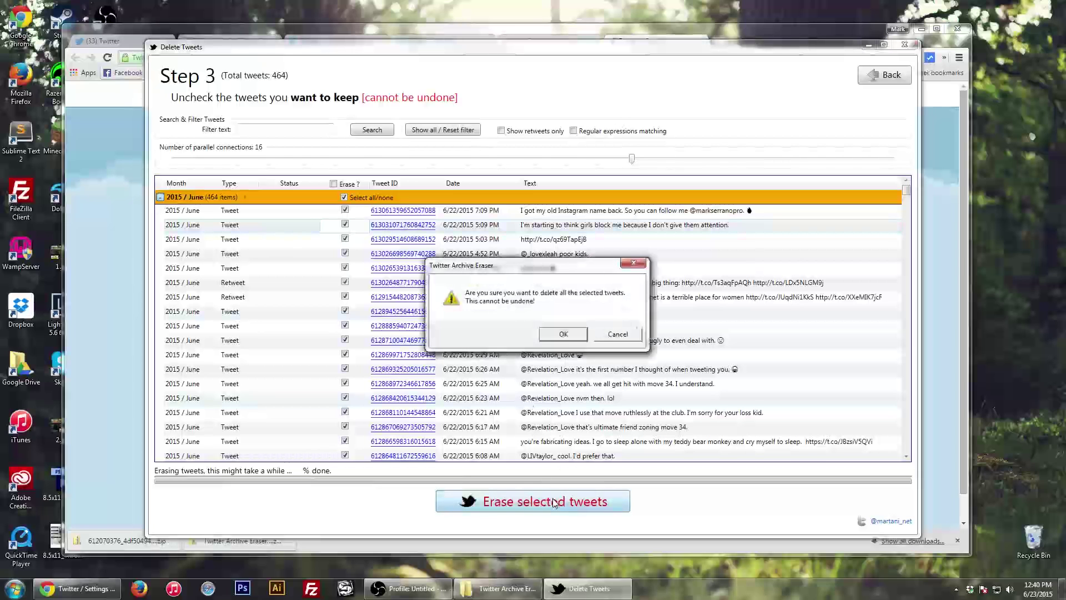
Confirm the deletion and let the erase run to 100% done
{"action": "left_click", "coordinate": [563, 334]}
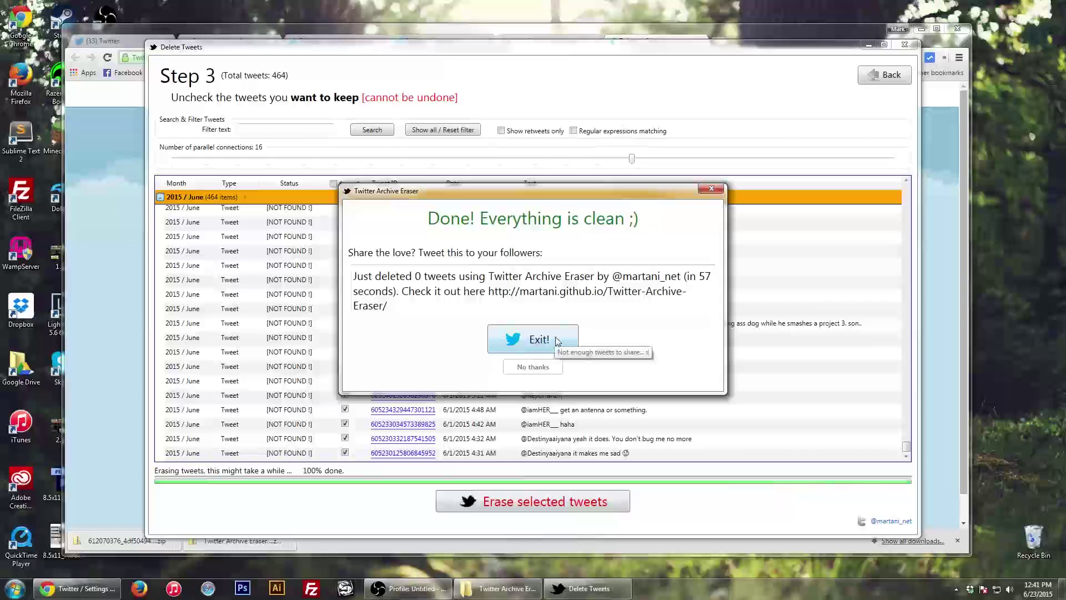
Dismiss the 'Done! Everything is clean ;)' completion message with Exit!
{"action": "double_click", "coordinate": [577, 291]}
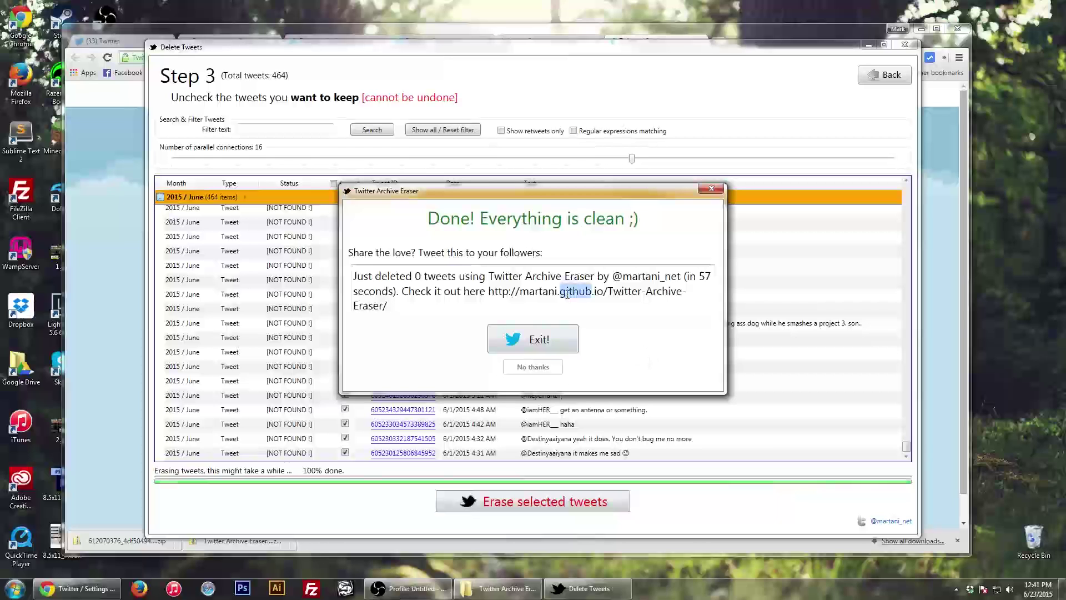
{"action": "double_click", "coordinate": [519, 290]}
{"action": "left_click_drag", "start_coordinate": [519, 291], "coordinate": [509, 322]}
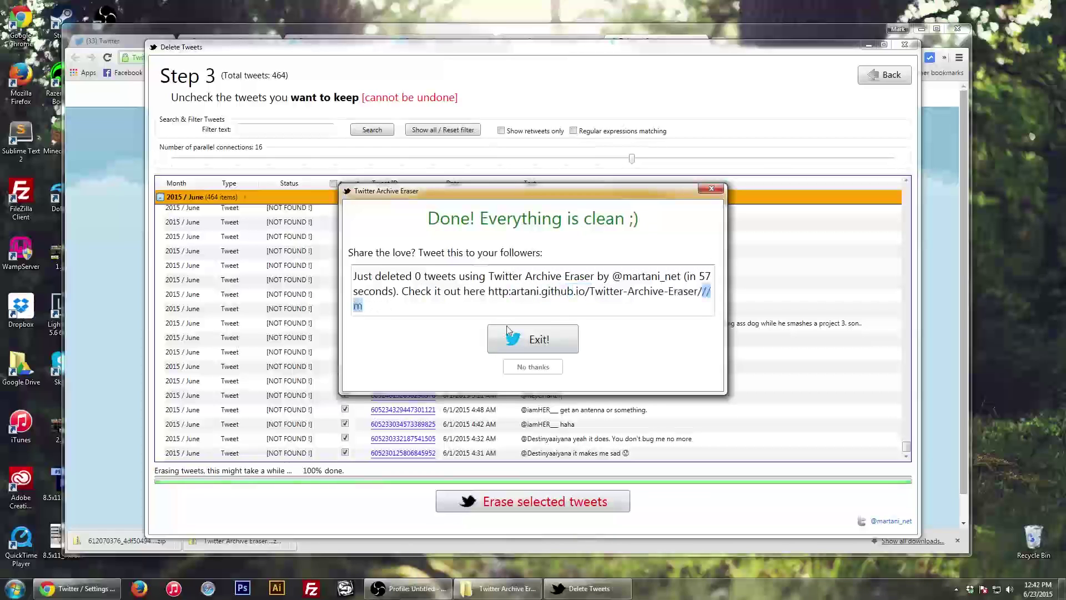
{"action": "left_click", "coordinate": [503, 341]}
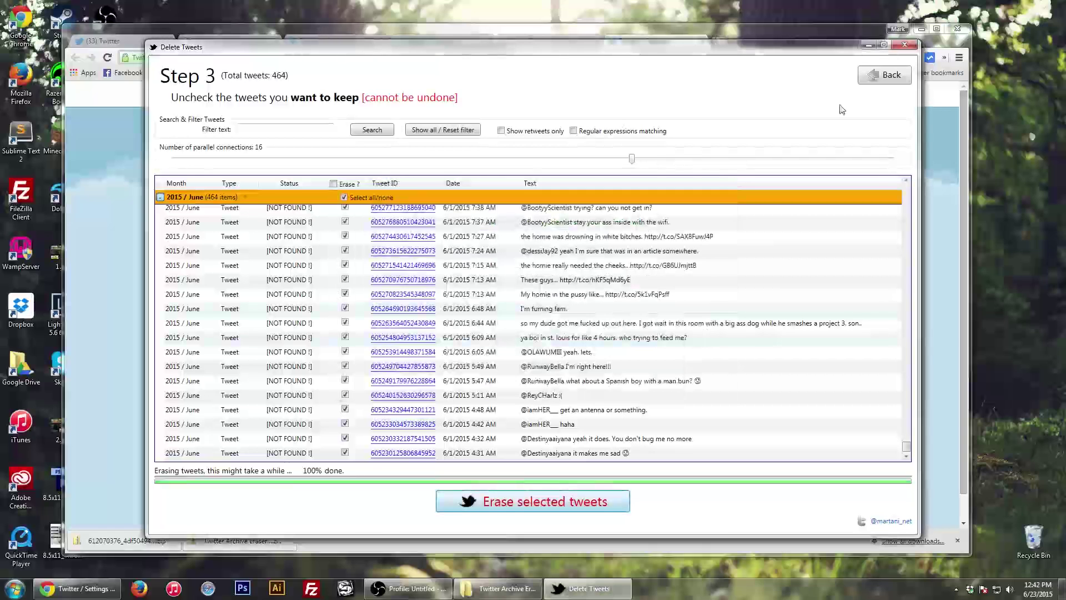
Close the Delete Tweets window and reload the Twitter home timeline
{"action": "left_click", "coordinate": [904, 45]}
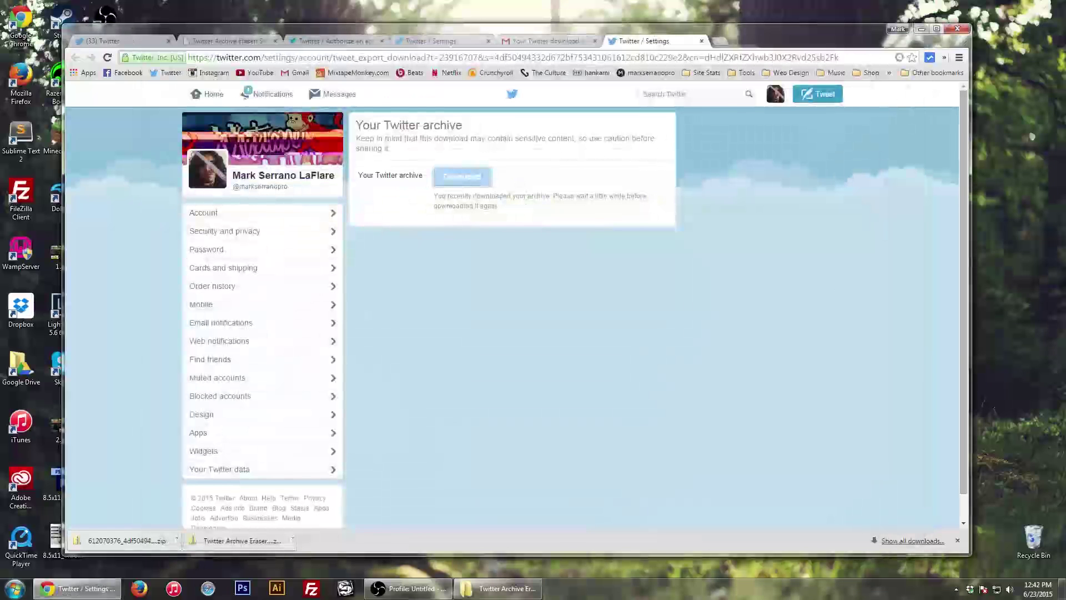
{"action": "left_click", "coordinate": [188, 100]}
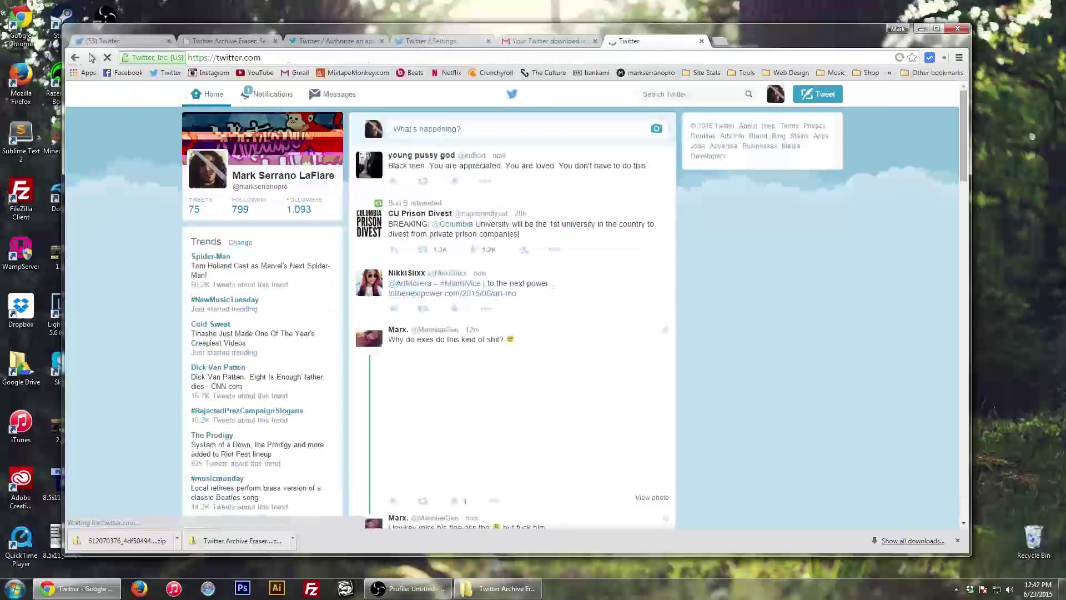
{"action": "left_click", "coordinate": [105, 60]}
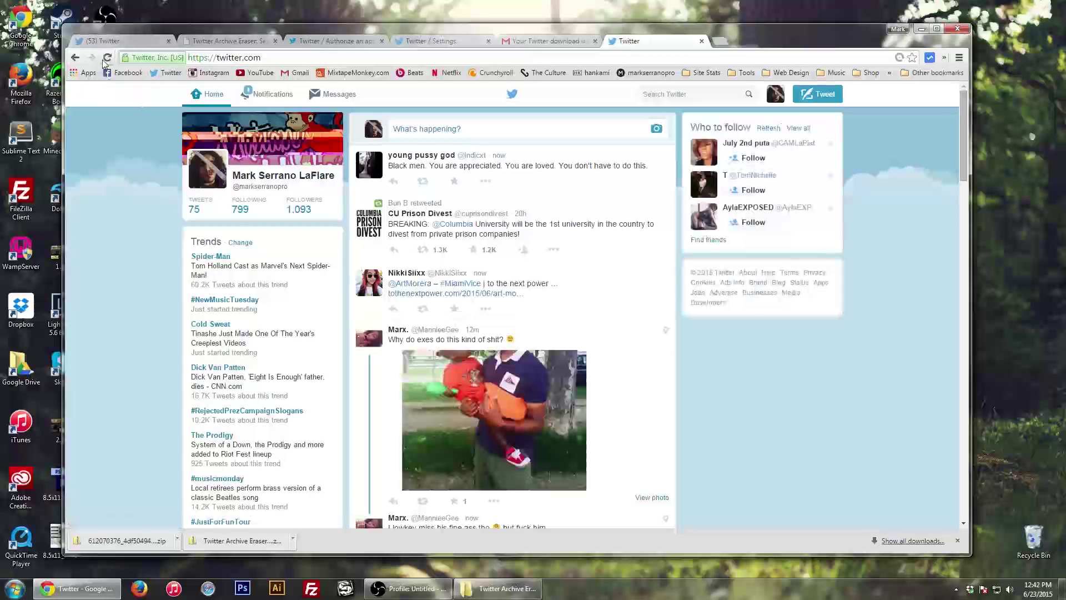